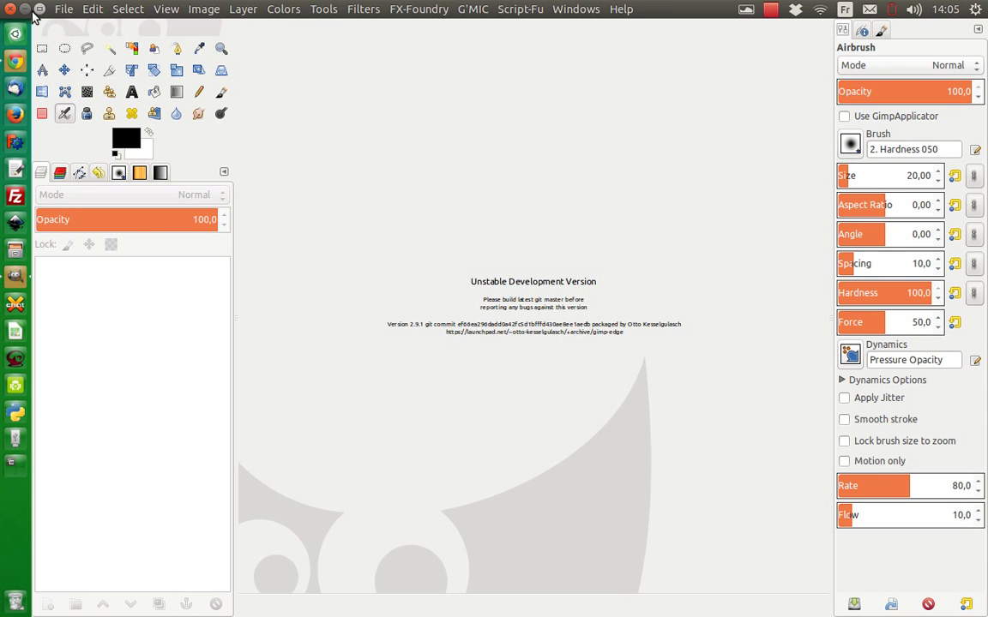
- Create a new landscape A4 (300ppi) image of 3508 × 2480 pixels
left_click(63, 10)
left_click(63, 31)
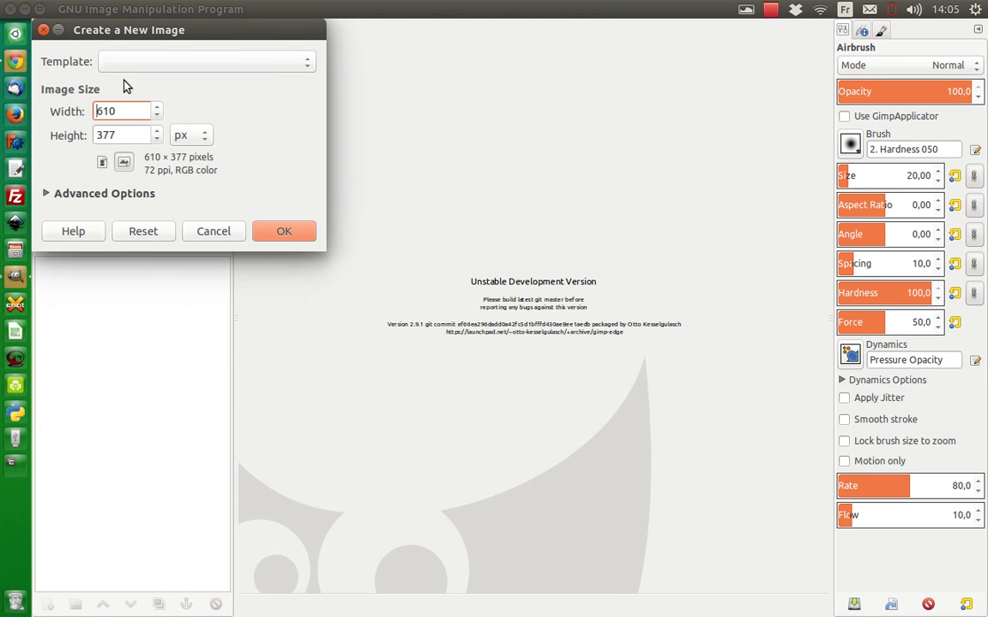
left_click(128, 68)
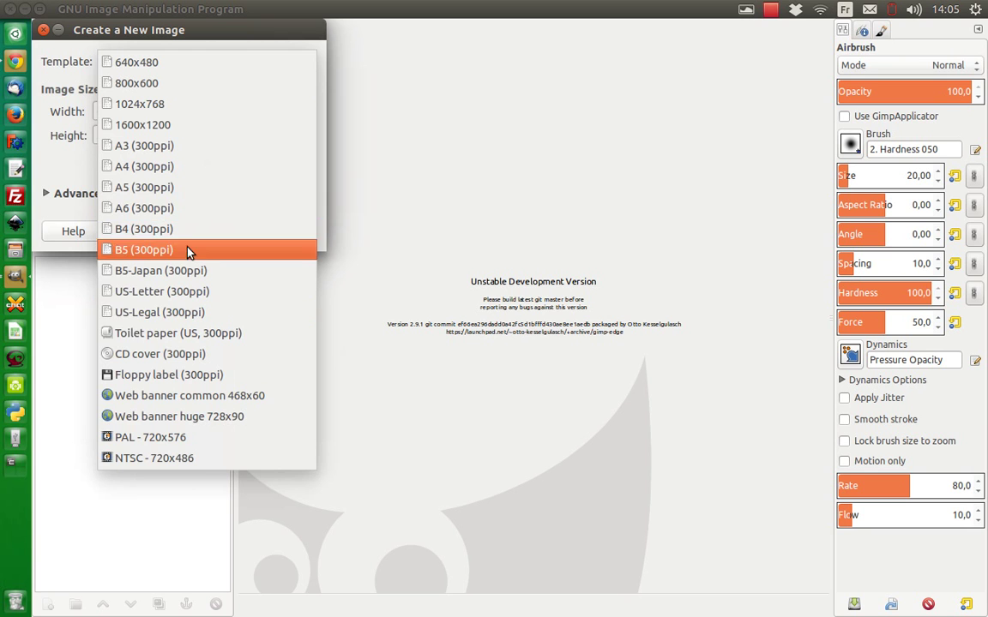
left_click(176, 165)
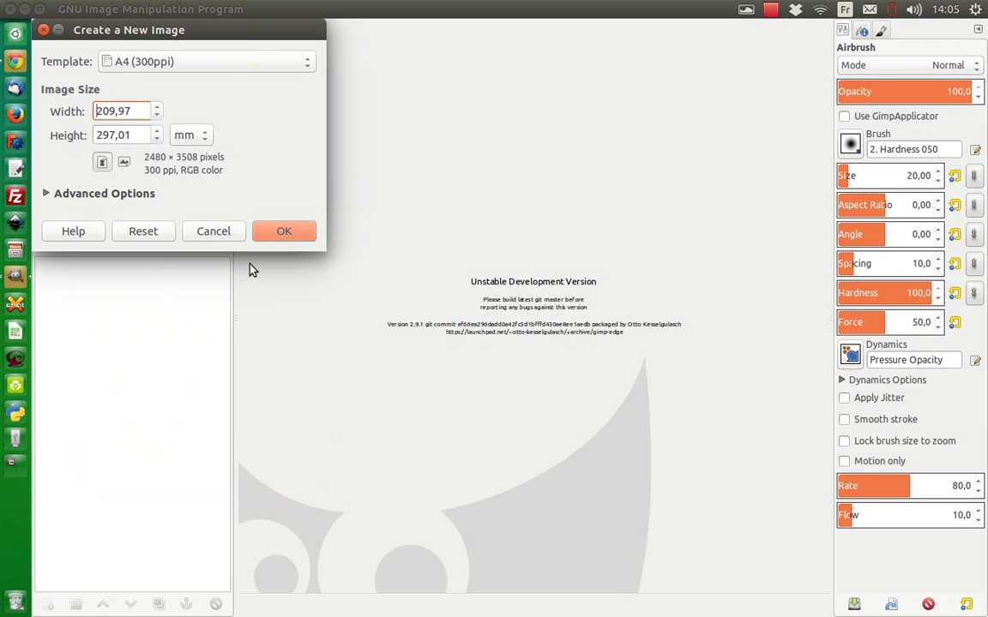
left_click(123, 161)
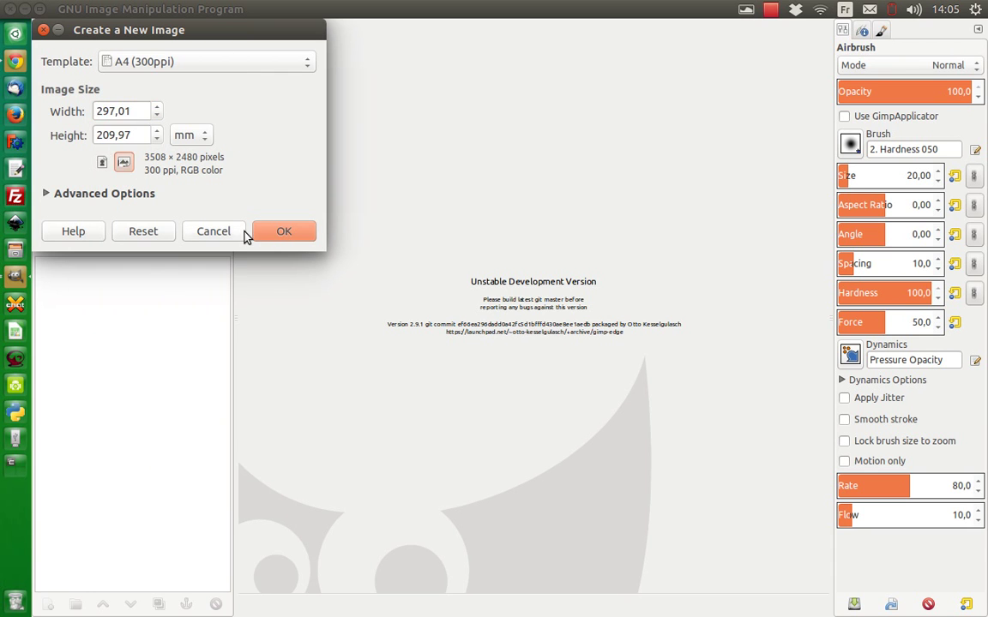
left_click(258, 232)
left_click(65, 49)
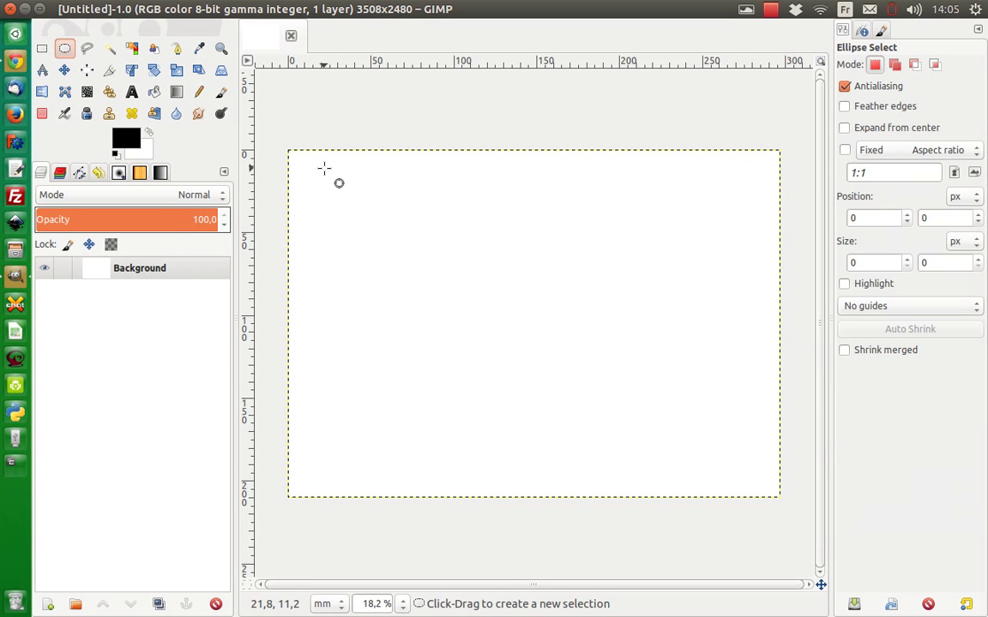
- Give Ellipse Select a fixed 1:1 aspect ratio, discarding the trial selection
mouse_move(310, 181)
left_mouse_down()
mouse_move(399, 276)
mouse_move(460, 319)
left_mouse_up()
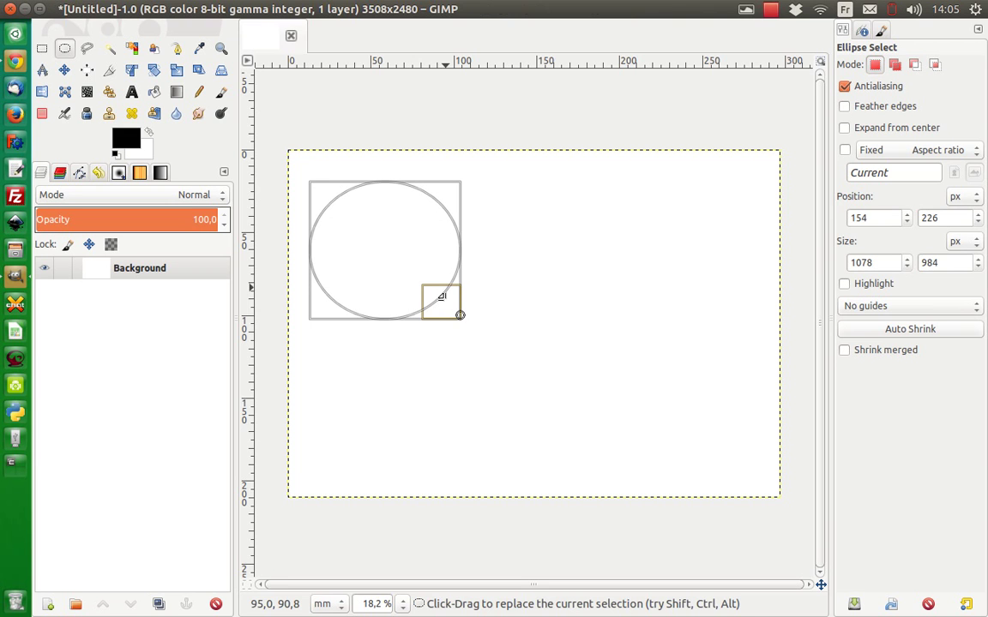
left_click(875, 152)
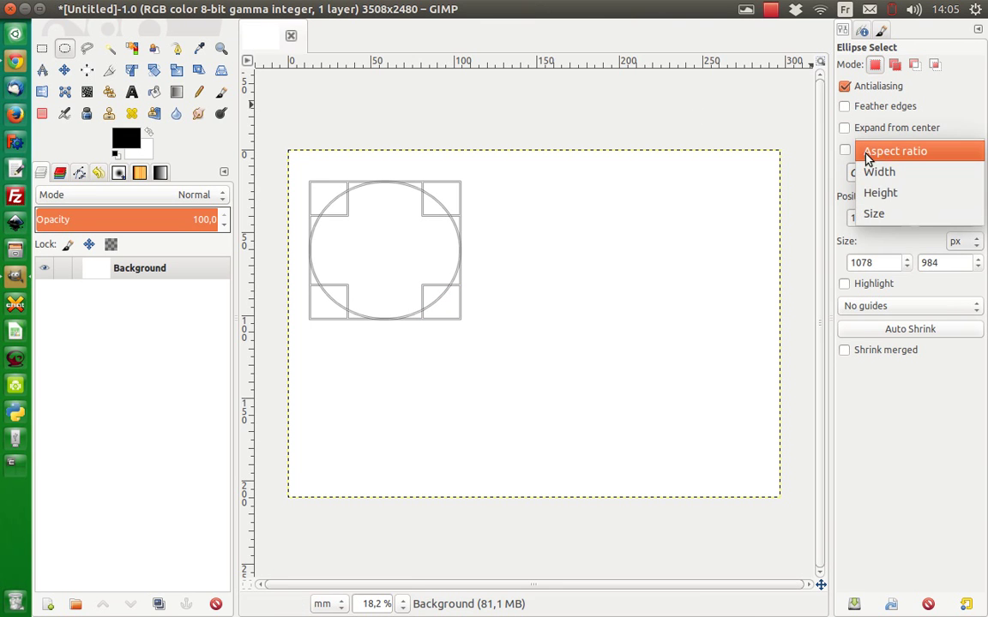
left_click(861, 152)
left_click(844, 150)
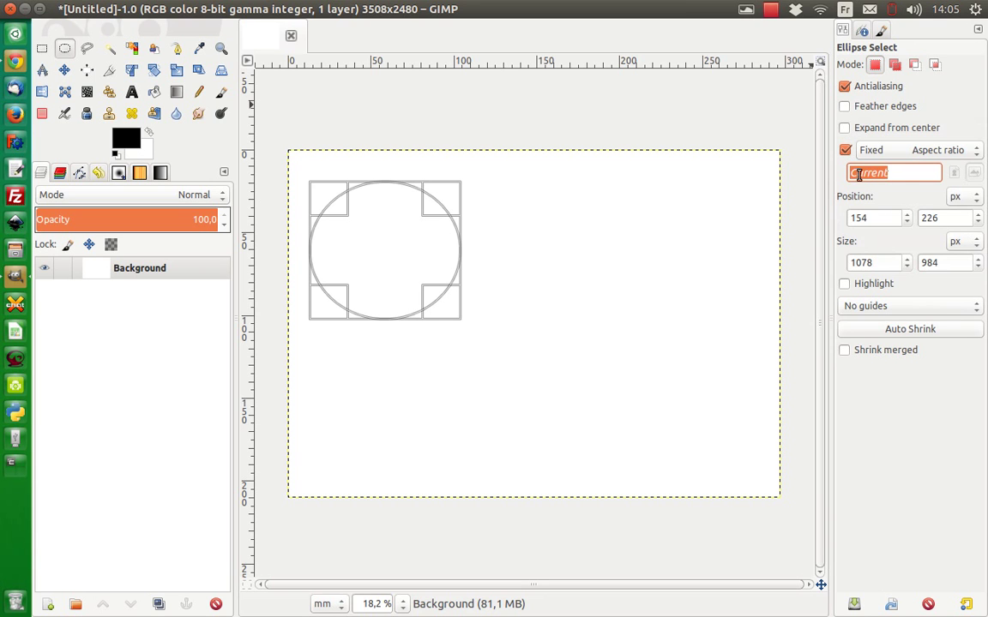
type("1:1")
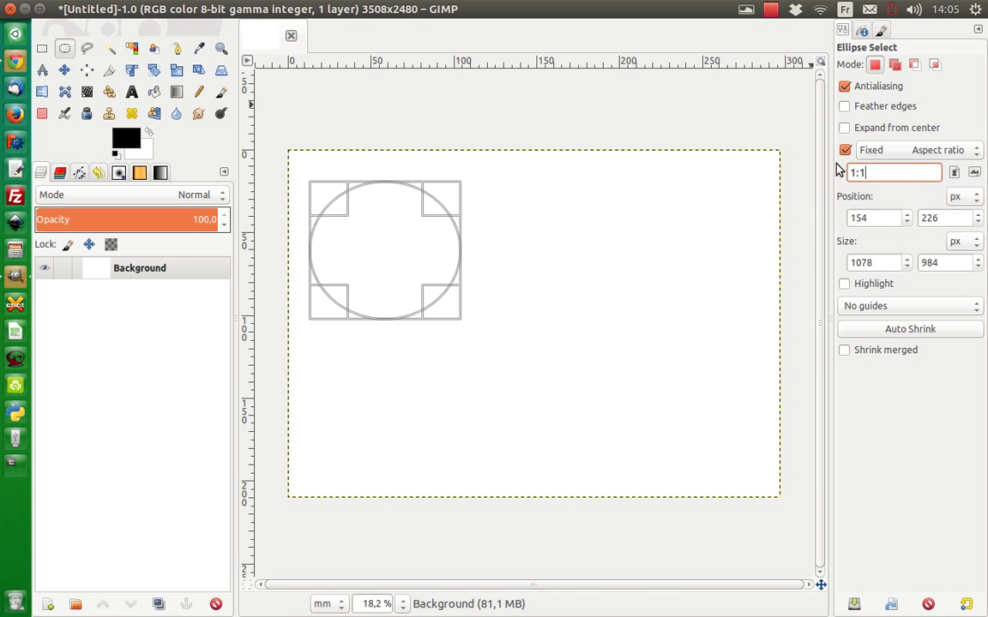
left_click_drag(443, 300, 454, 342)
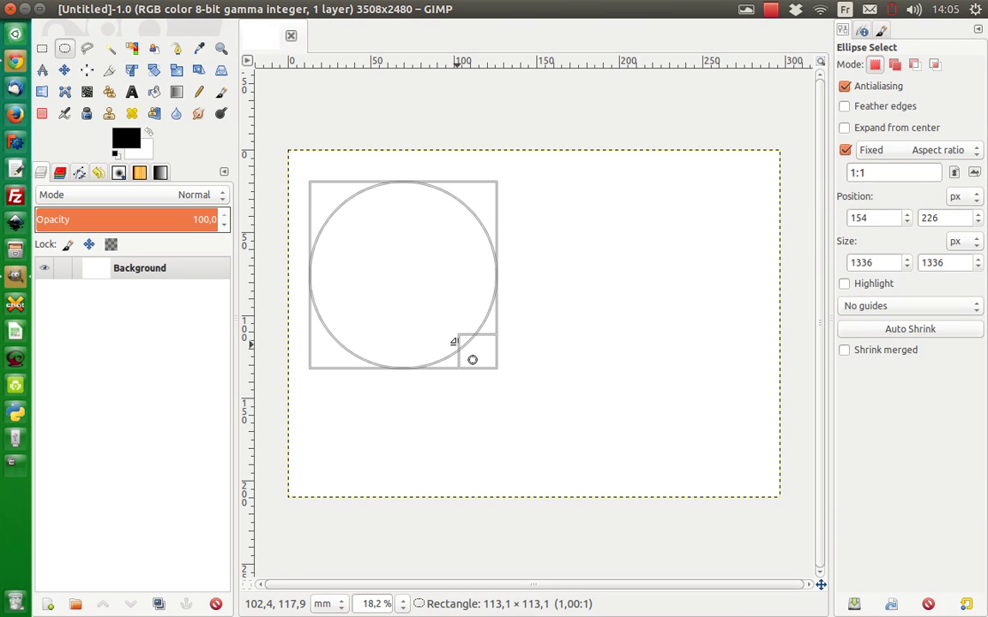
key("Escape")
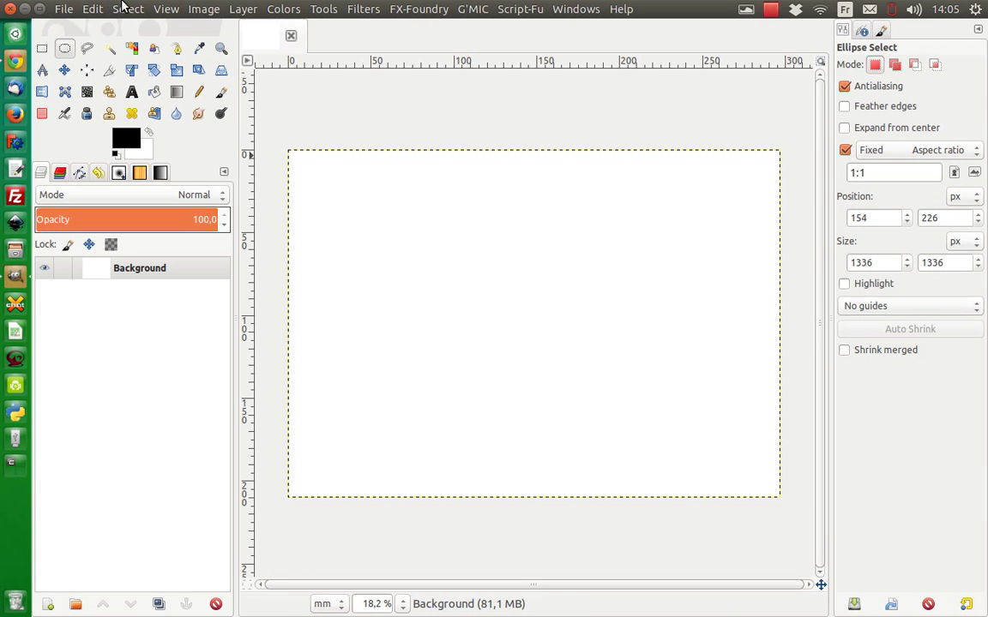
- Draw a round selection on the canvas's left and convert it to a path
left_click_drag(310, 177, 484, 390)
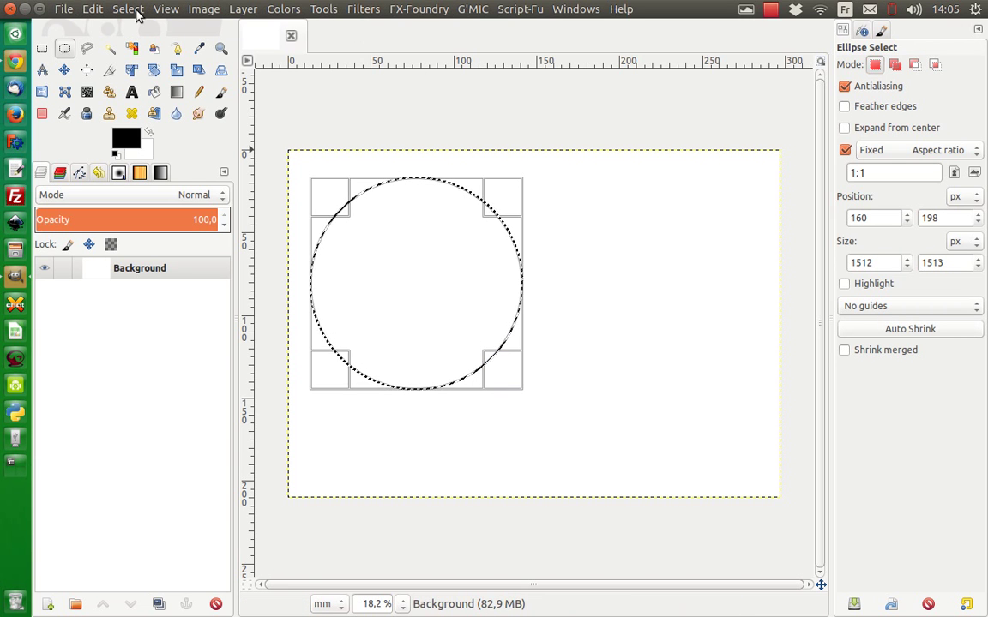
left_click(134, 13)
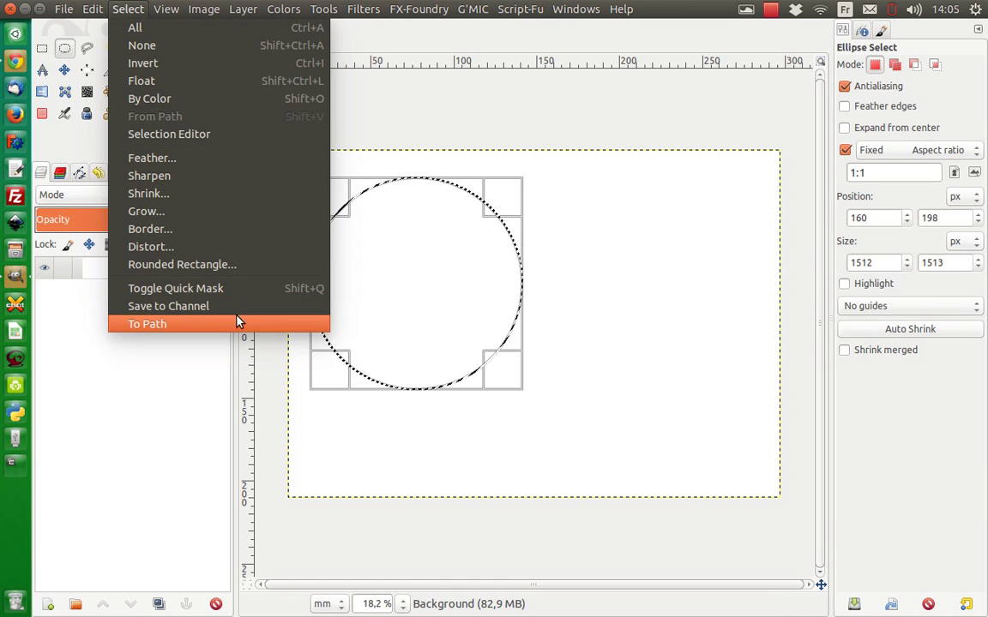
left_click(238, 323)
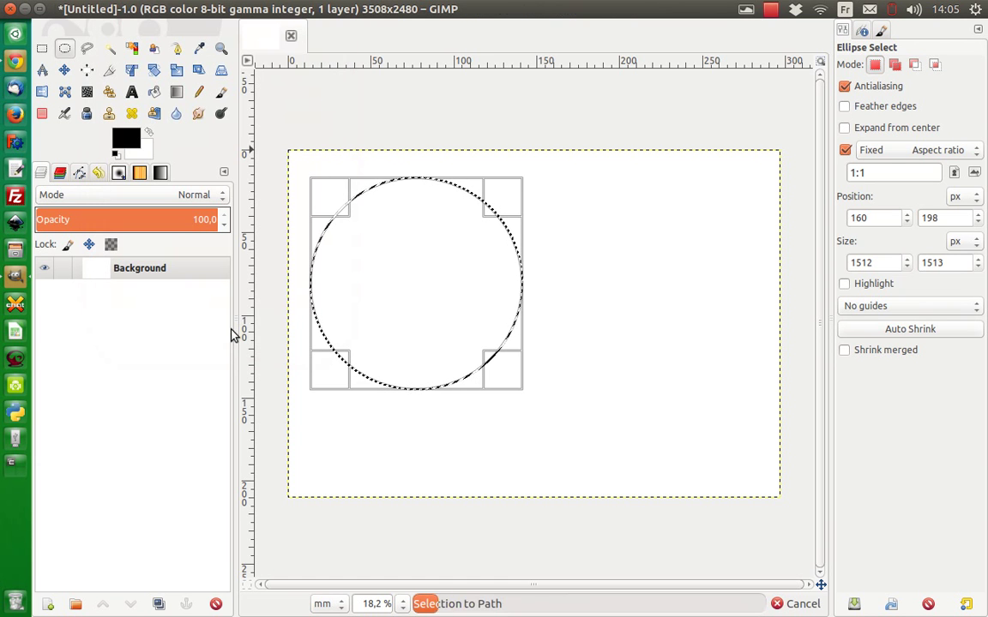
- Add a size-90 text box below the circle reading 'Disclaimer: this is GIMP version 2.9 - the experimental branch, not certain'
left_click(133, 94)
left_click(304, 436)
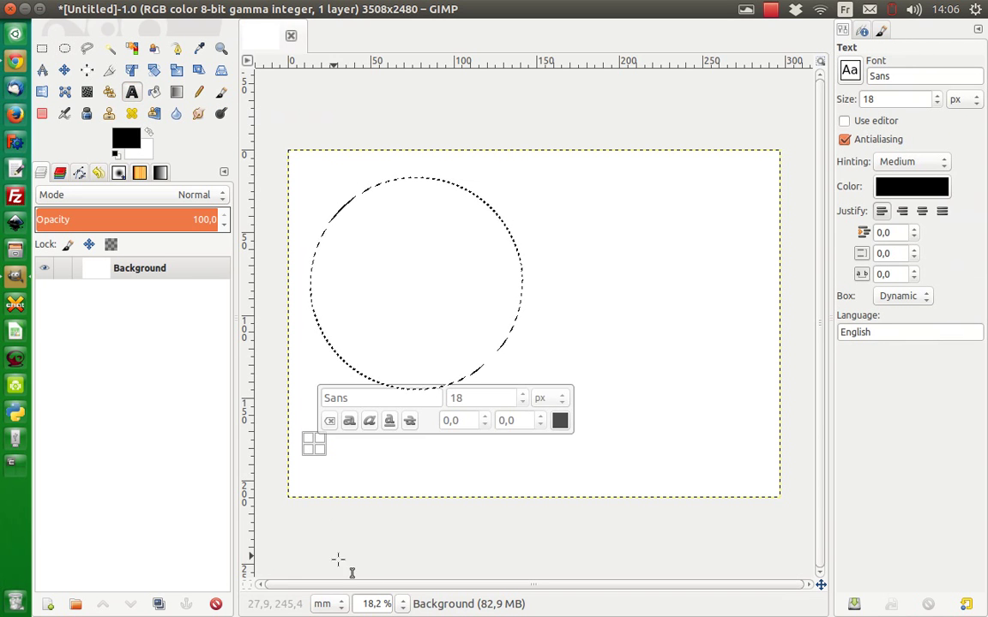
double_click(483, 400)
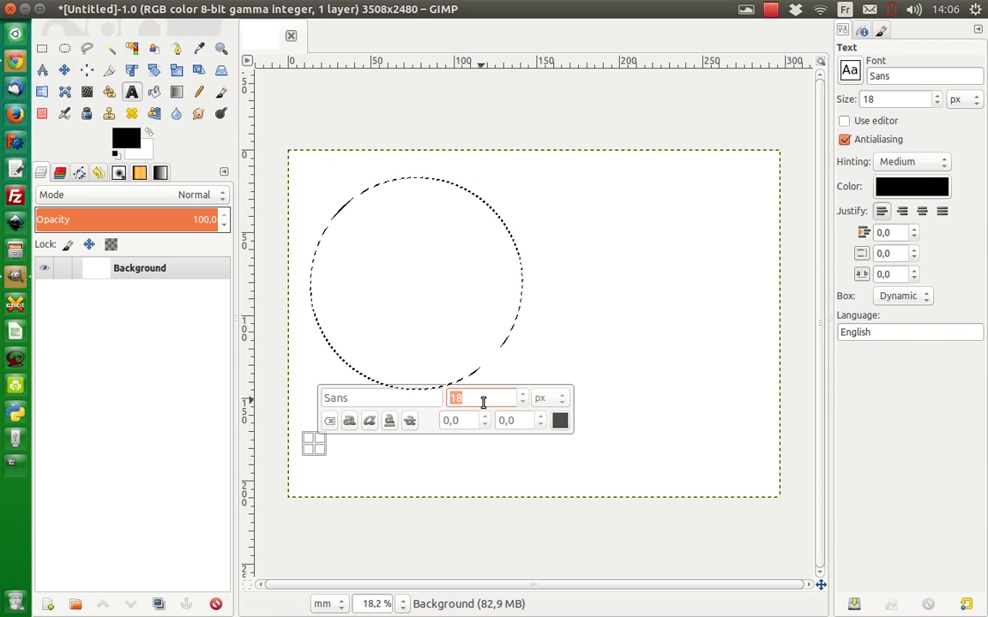
type("*")
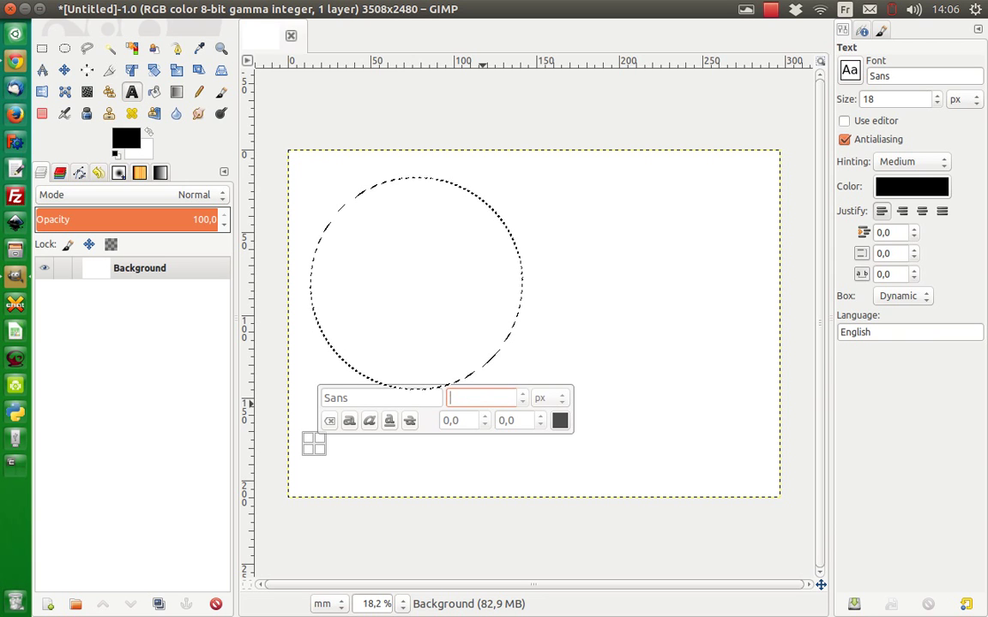
type("90")
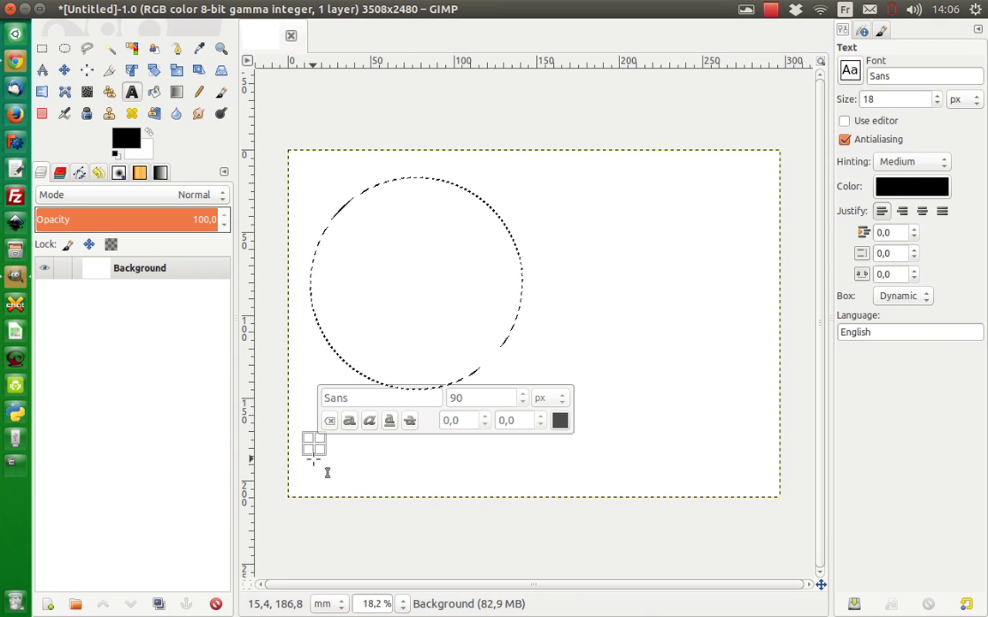
type("Disclaimer: this is the")
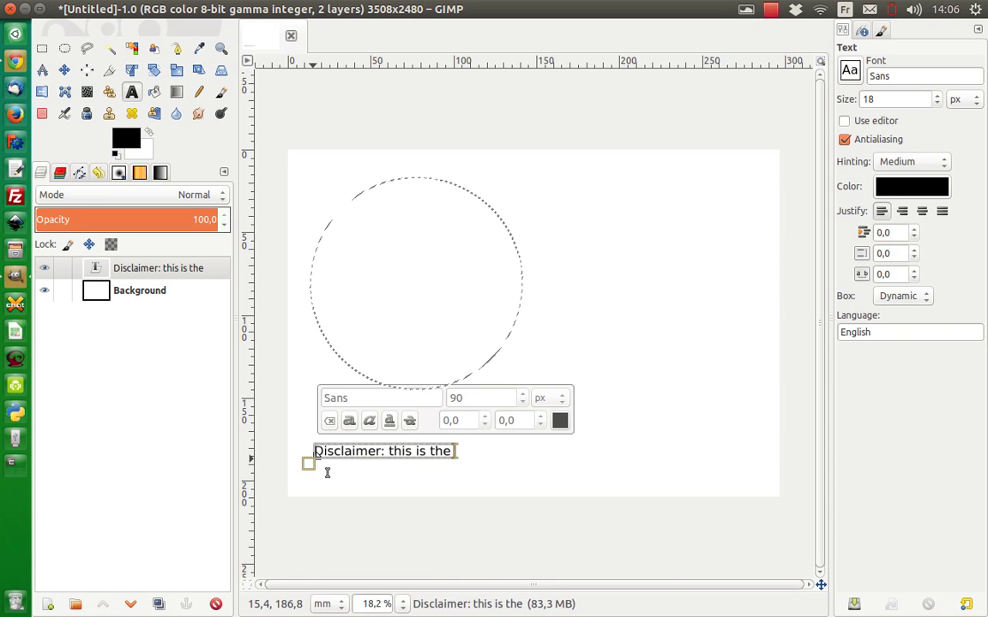
key("BackSpace")
key("BackSpace")
key("BackSpace")
type("GIMP")
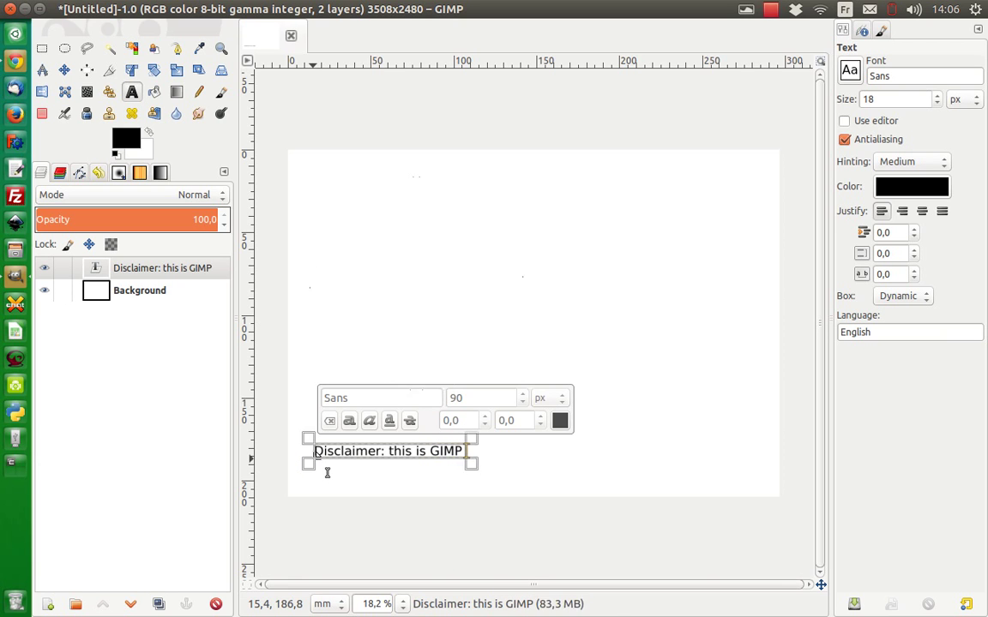
type(" version 2.9")
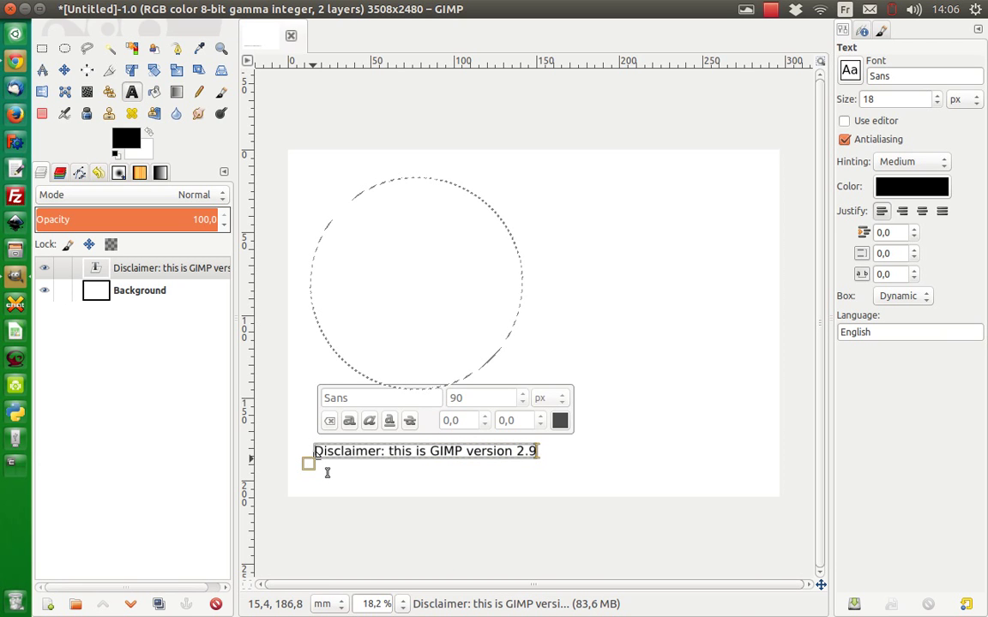
type(" - the experimental br")
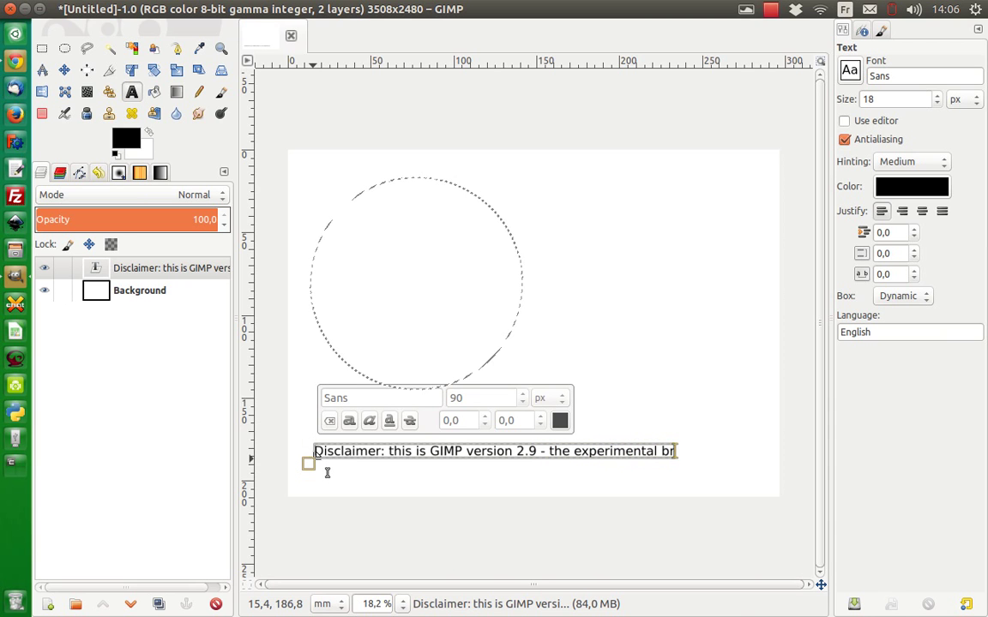
type("anch, not certain")
- Add a second text line reading 'is something that got fixed.'
key("Return")
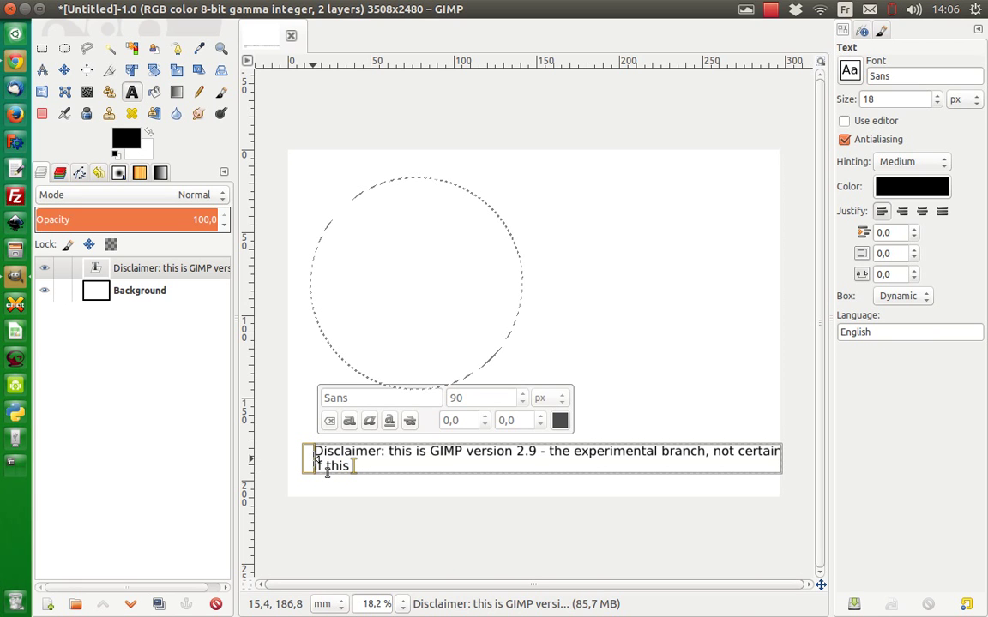
type("is something")
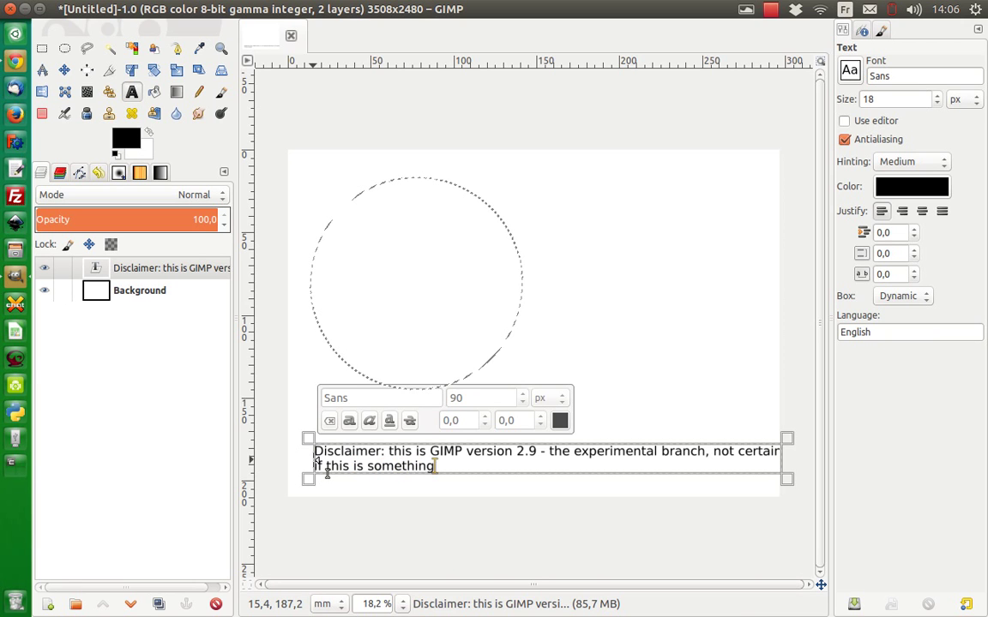
type(" th")
key("BackSpace")
type("t got f")
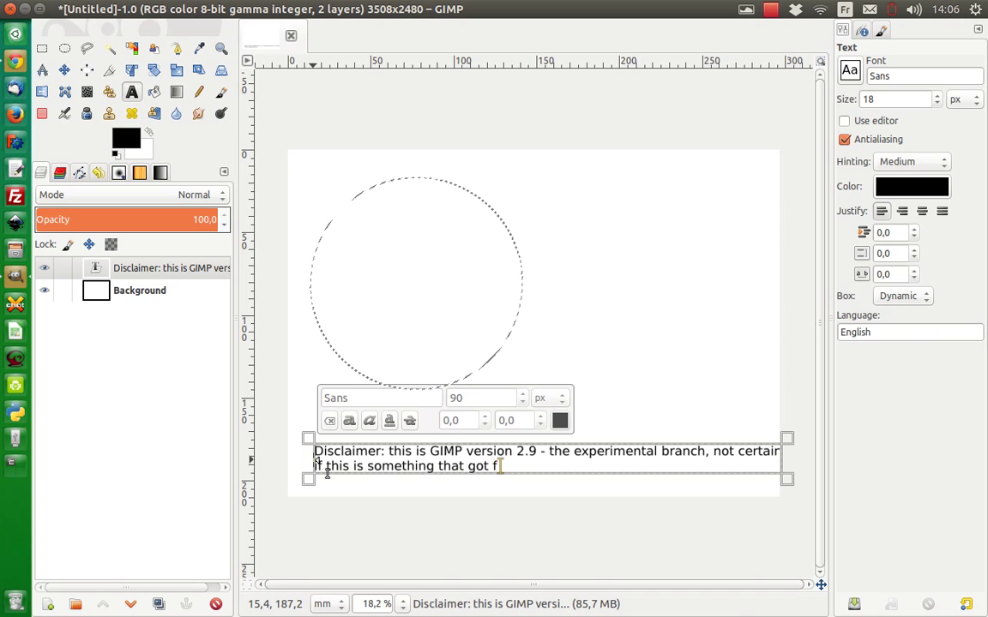
key("BackSpace")
key("BackSpace")
type("xed")
type("...")
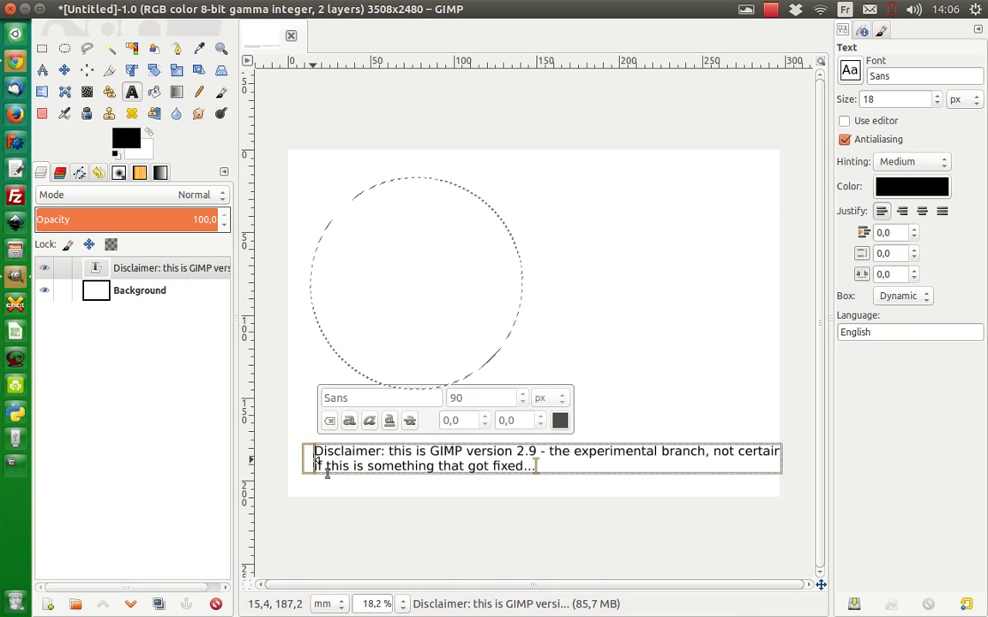
- Delete the second line and extra words, ending the text with a period
key("BackSpace")
key("BackSpace")
key("BackSpace")
key("BackSpace")
key("BackSpace")
key("BackSpace")
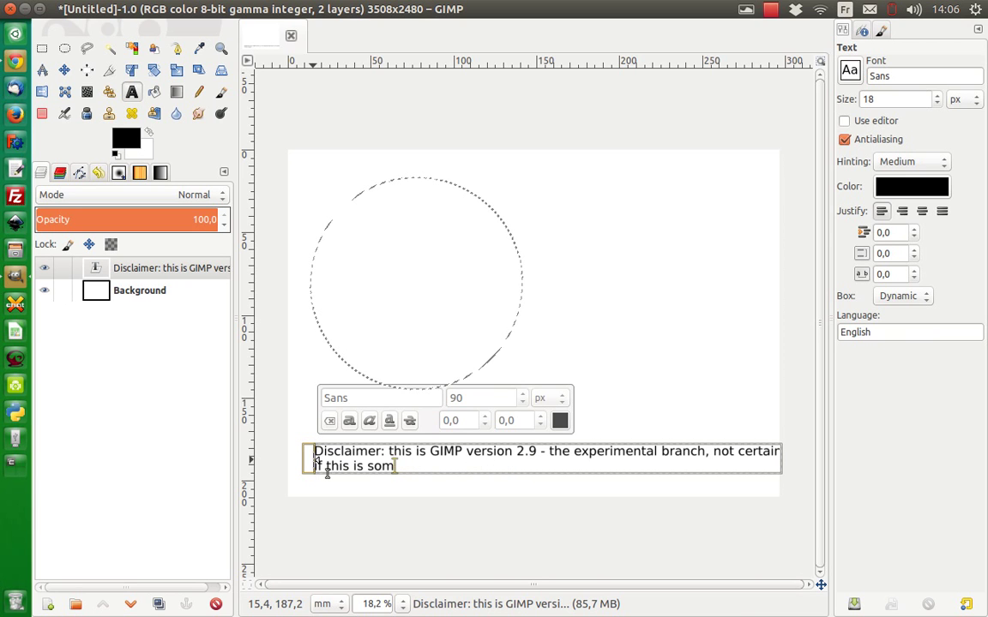
key("BackSpace")
key("BackSpace")
key("BackSpace")
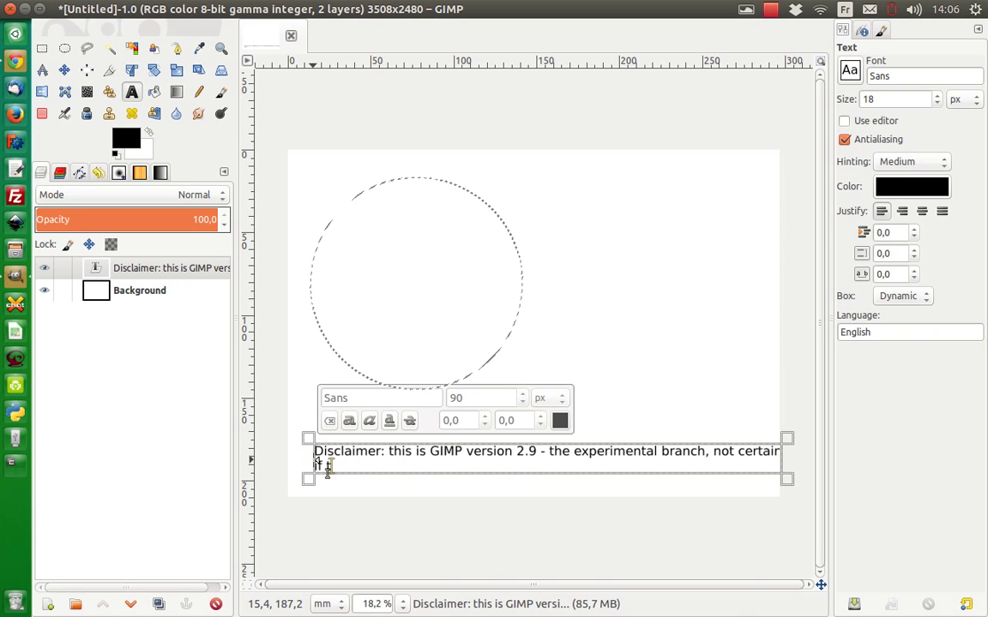
key("BackSpace")
key("BackSpace")
key("BackSpace")
key("BackSpace")
key("BackSpace")
key("BackSpace")
key("BackSpace")
key("BackSpace")
key("BackSpace")
key("BackSpace")
key("BackSpace")
key("BackSpace")
key("BackSpace")
type(".")
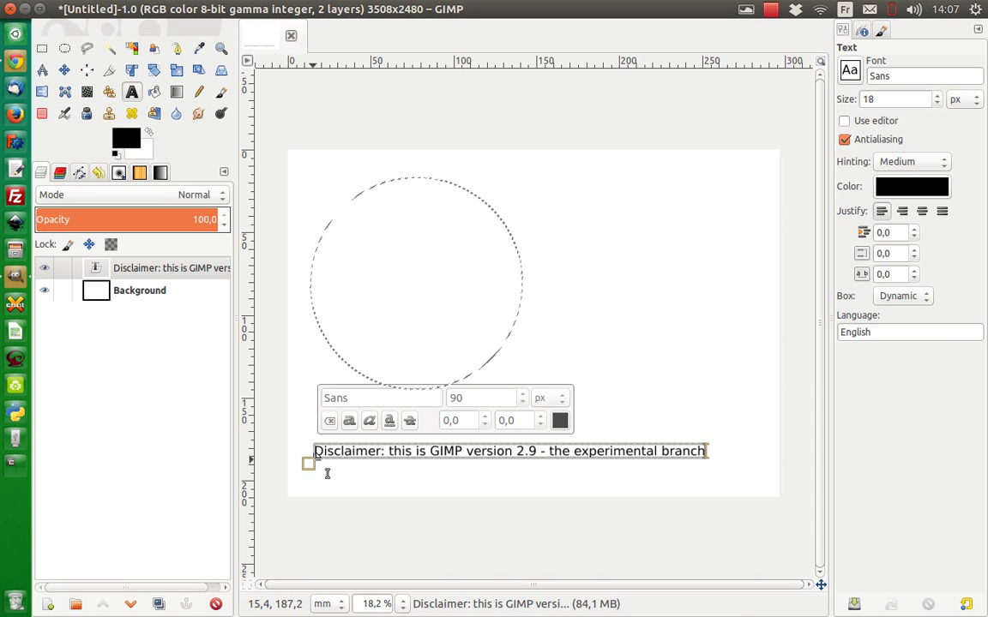
- Apply Text along Path so the disclaimer wraps around the circle as a red outline
right_click(337, 455)
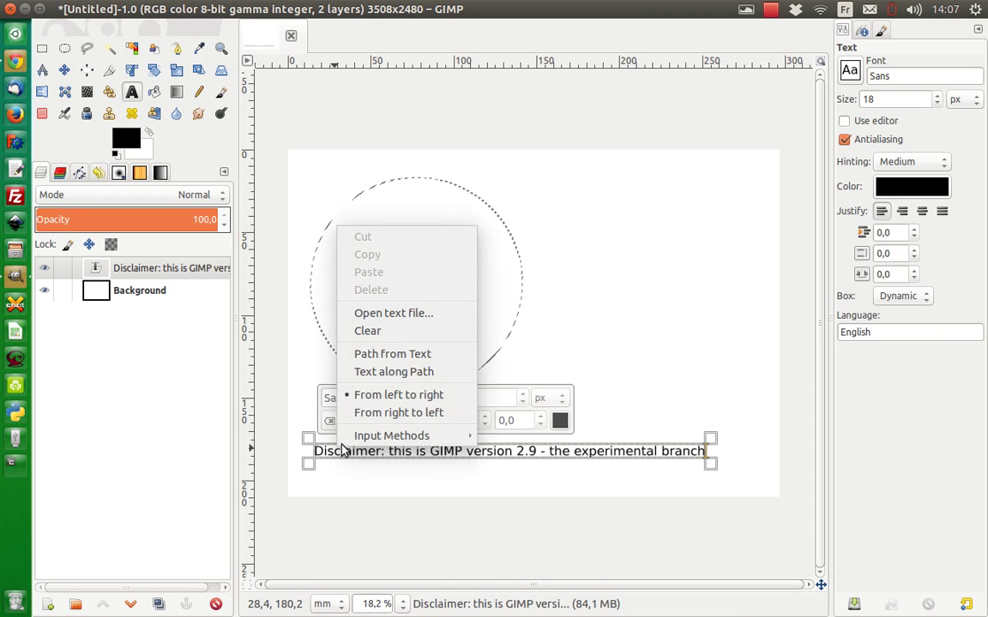
left_click(389, 372)
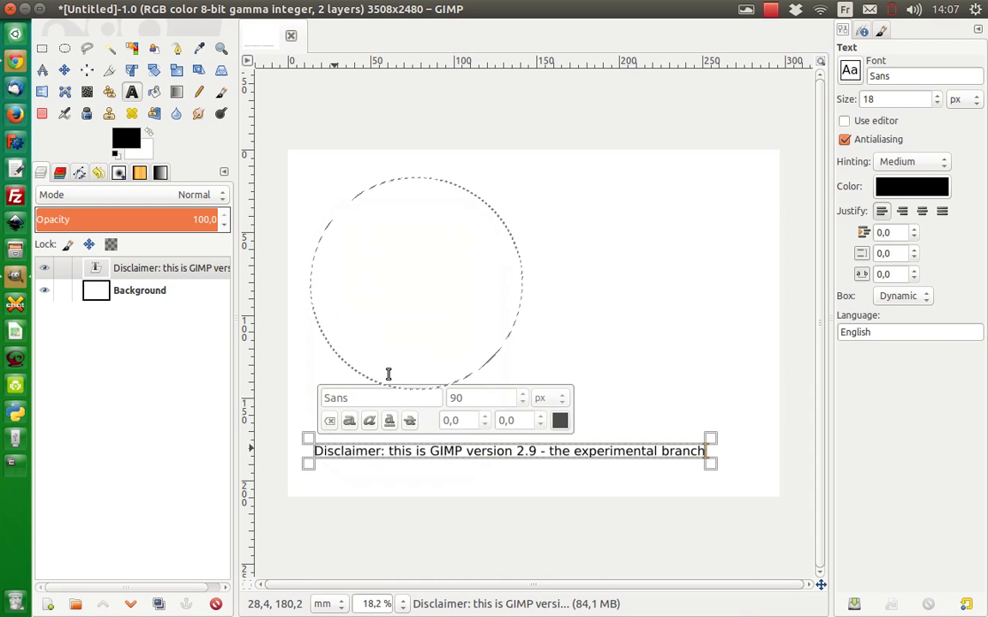
double_click(474, 402)
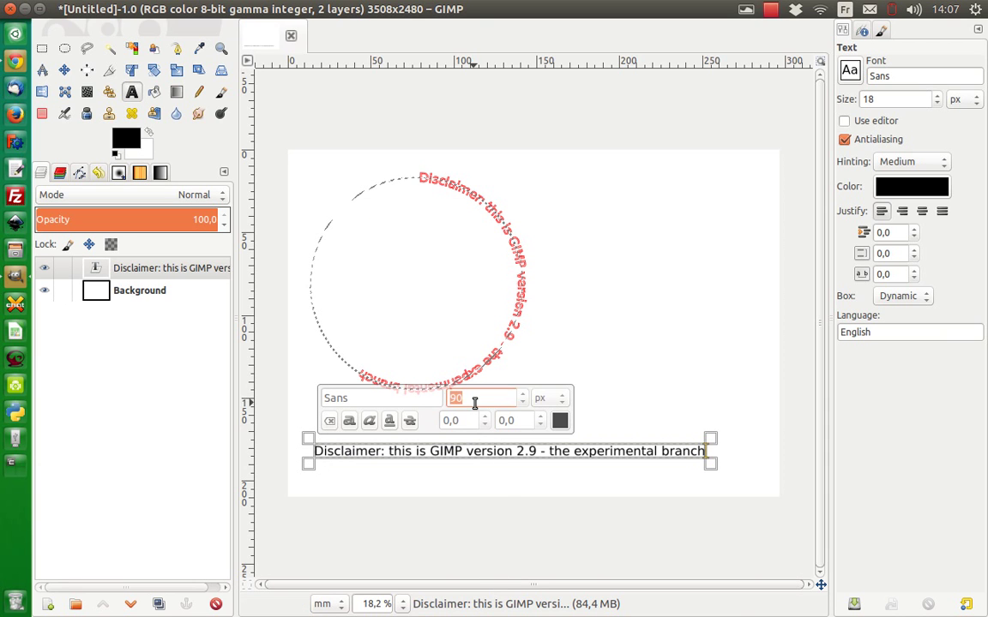
left_click(552, 286)
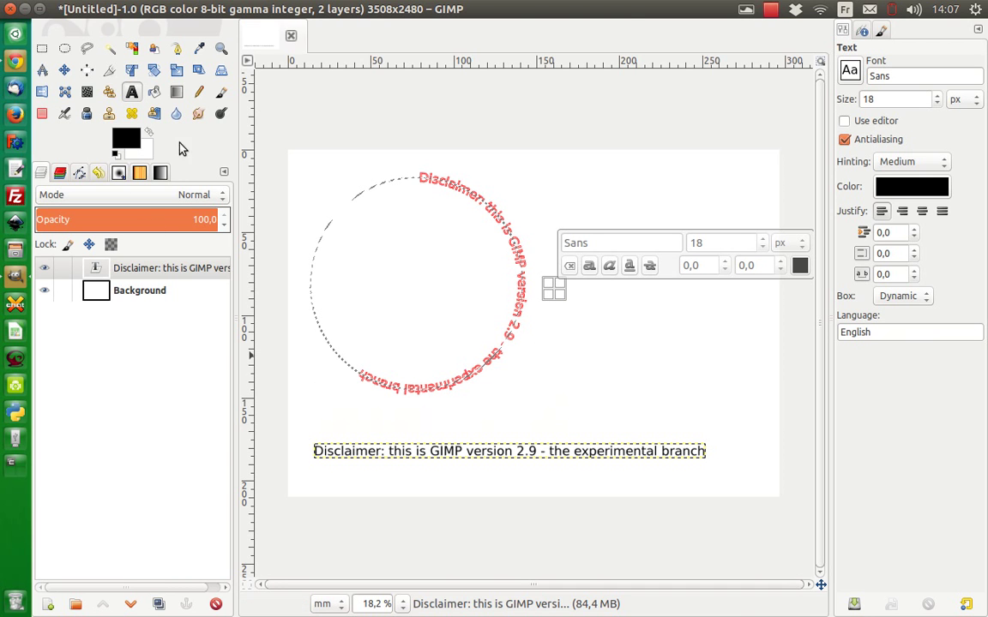
left_click(129, 9)
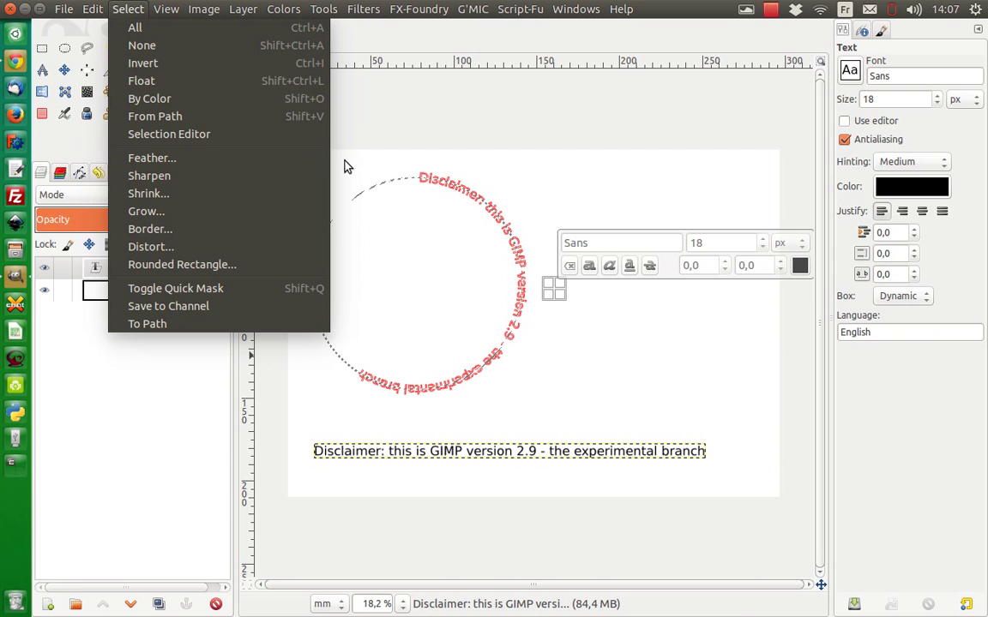
left_click(90, 77)
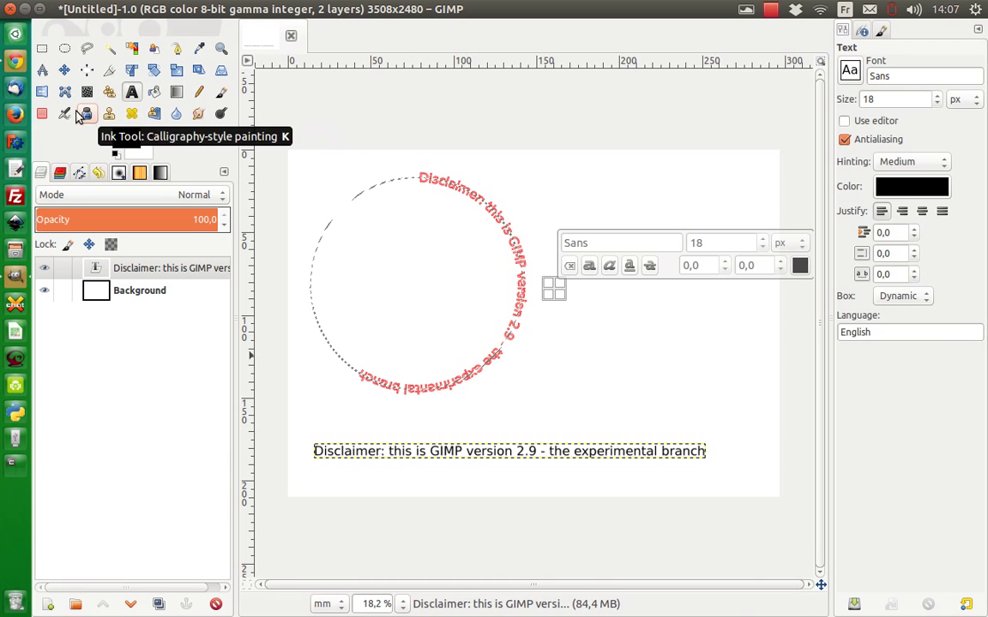
- Turn the curved text outline path into a selection with Select > From Path
left_click(175, 49)
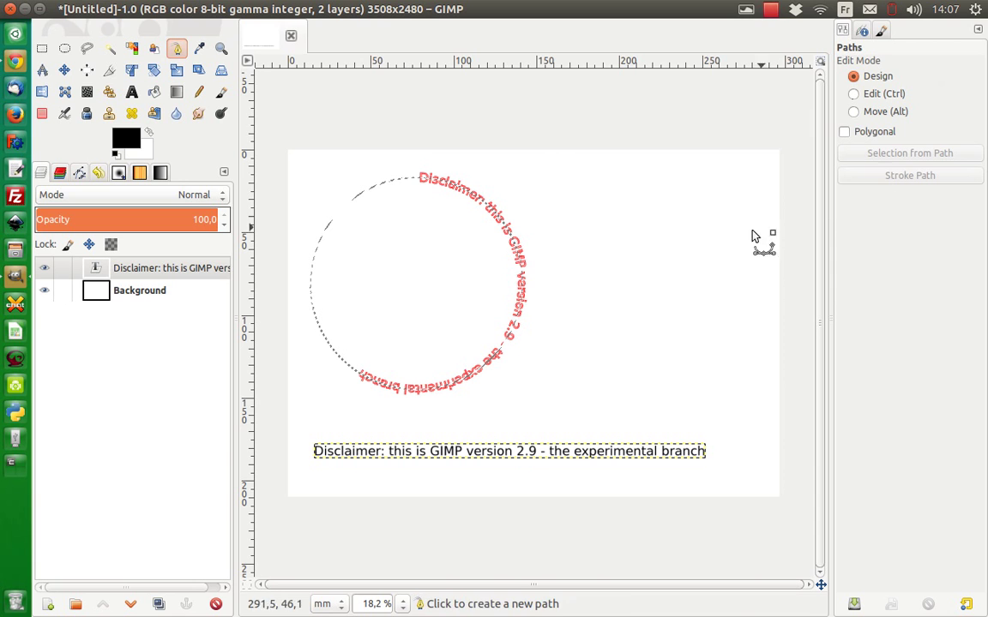
right_click(513, 244)
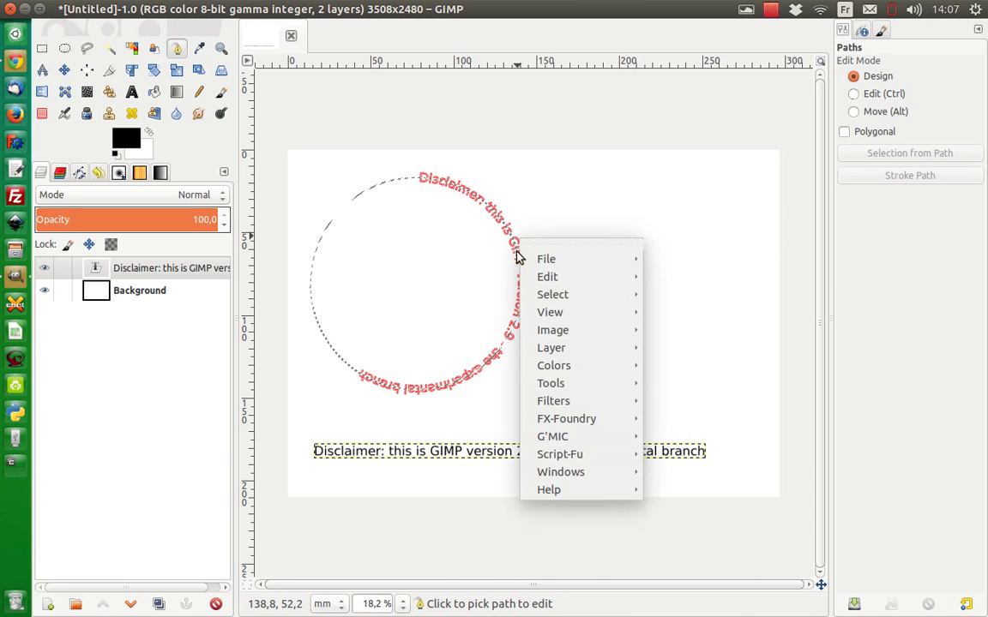
right_click(512, 245)
right_click(513, 246)
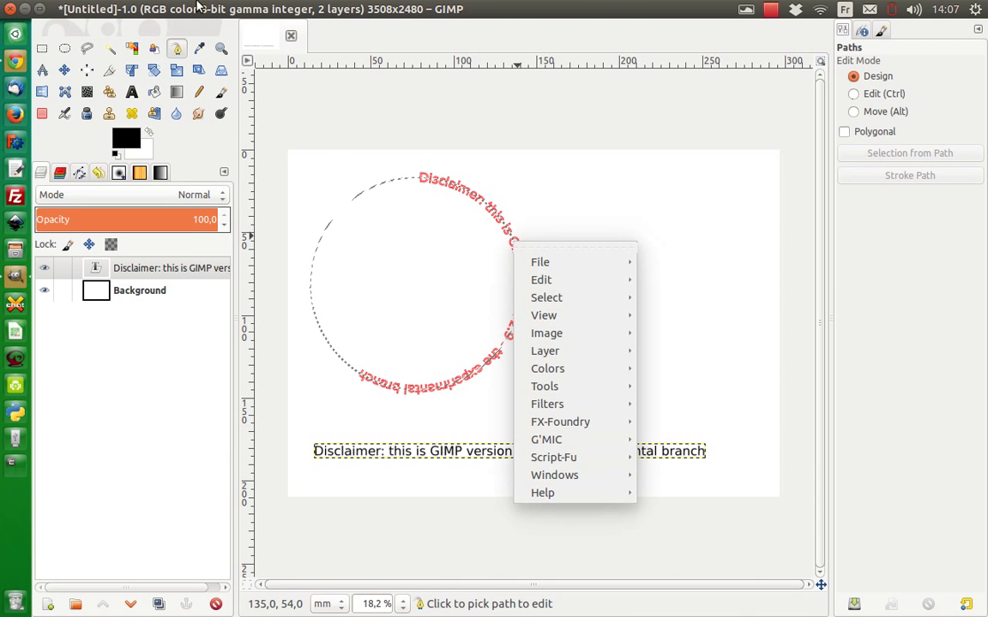
left_click(151, 8)
left_click(163, 9)
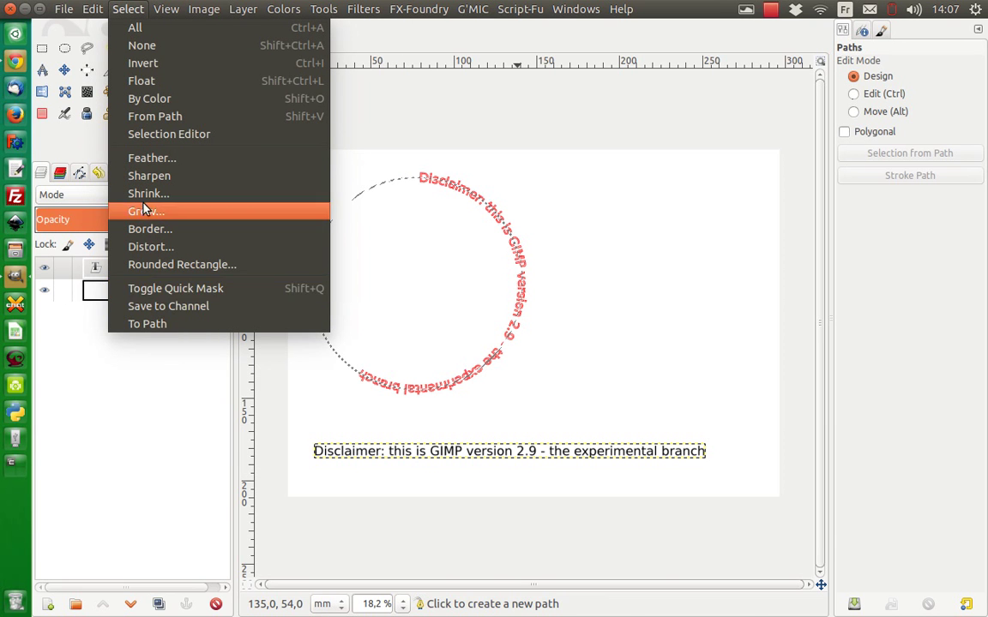
left_click(129, 98)
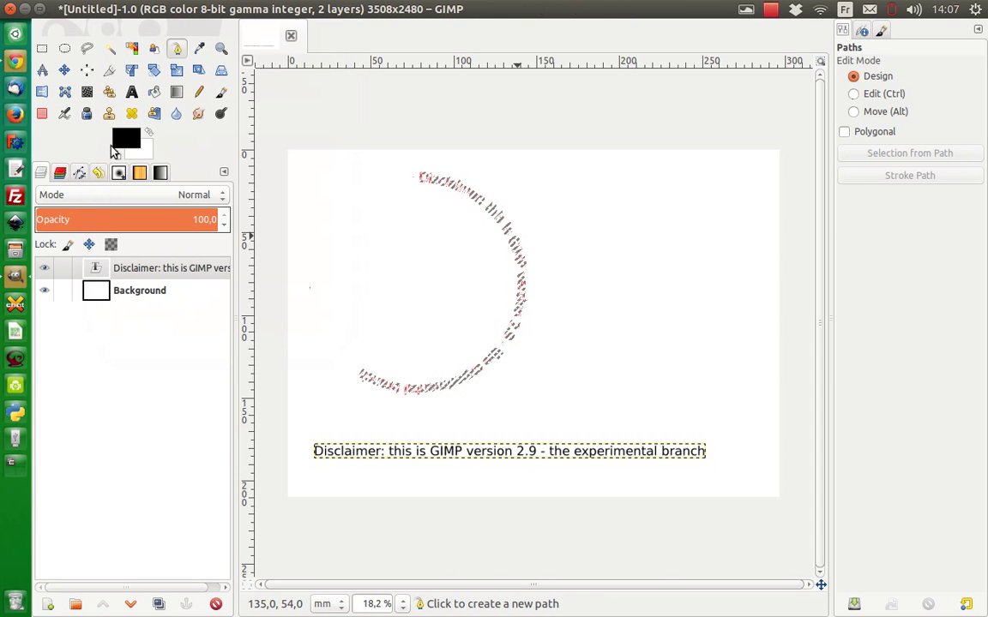
- Fill the lettering selection with the foreground colour on the Background layer, then select none
left_click_drag(141, 142, 445, 188)
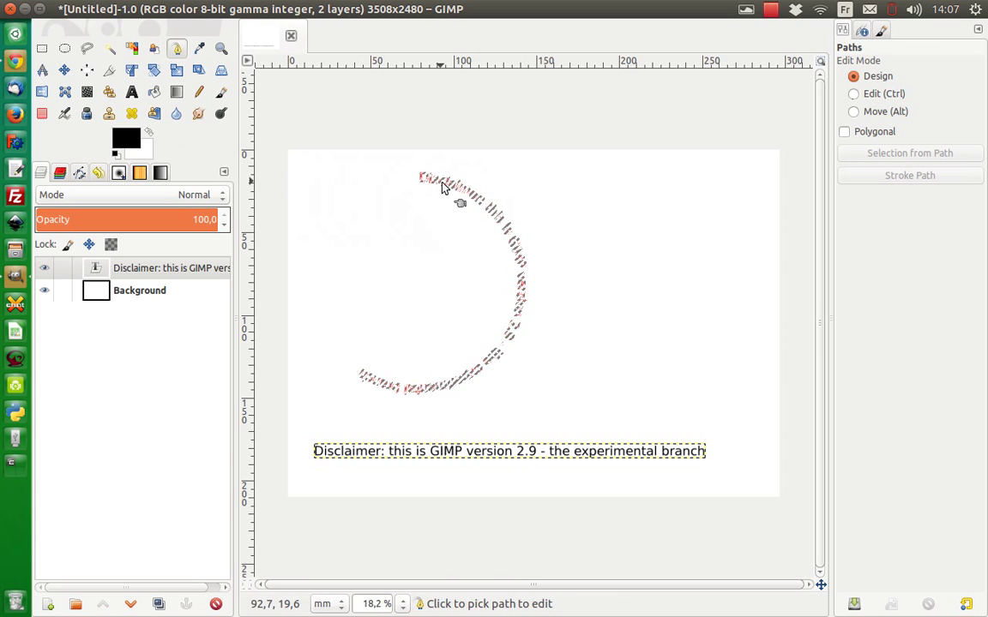
left_click(171, 292)
left_click_drag(125, 137, 466, 191)
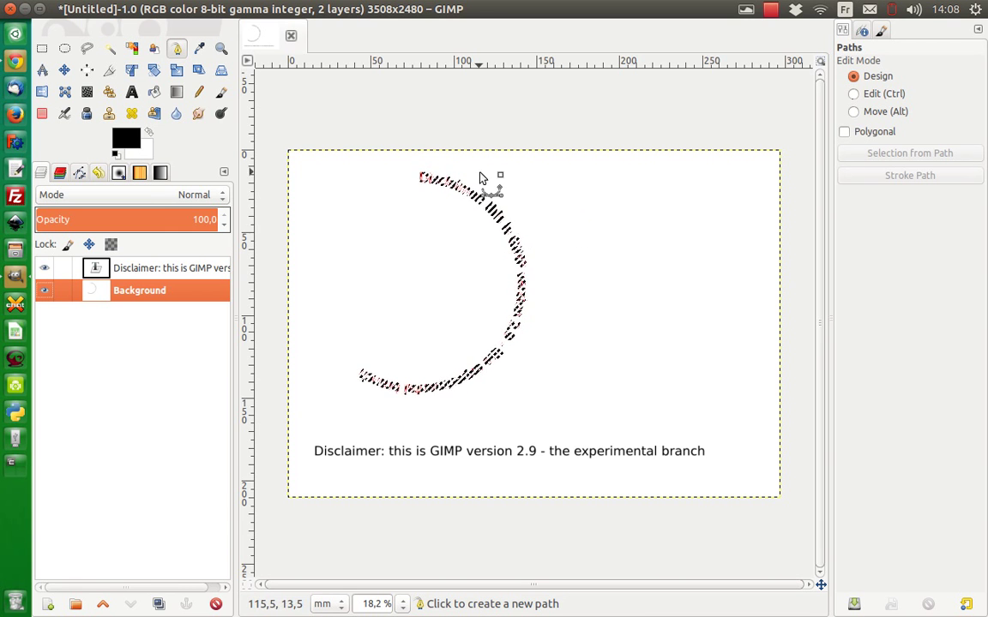
scroll(491, 238, "up", 4, "ctrl")
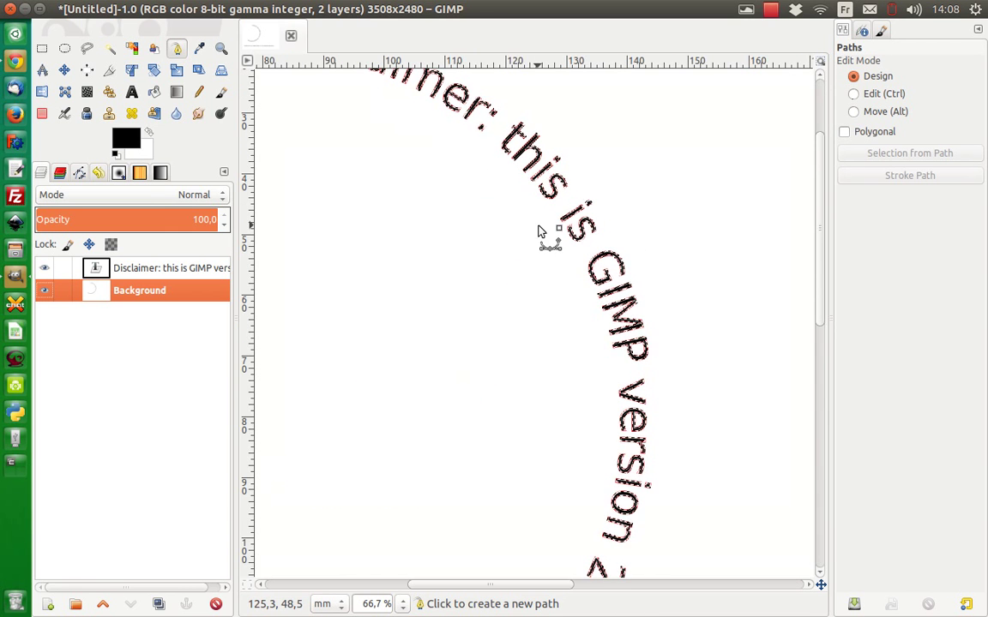
mouse_move(257, 8)
left_click(128, 8)
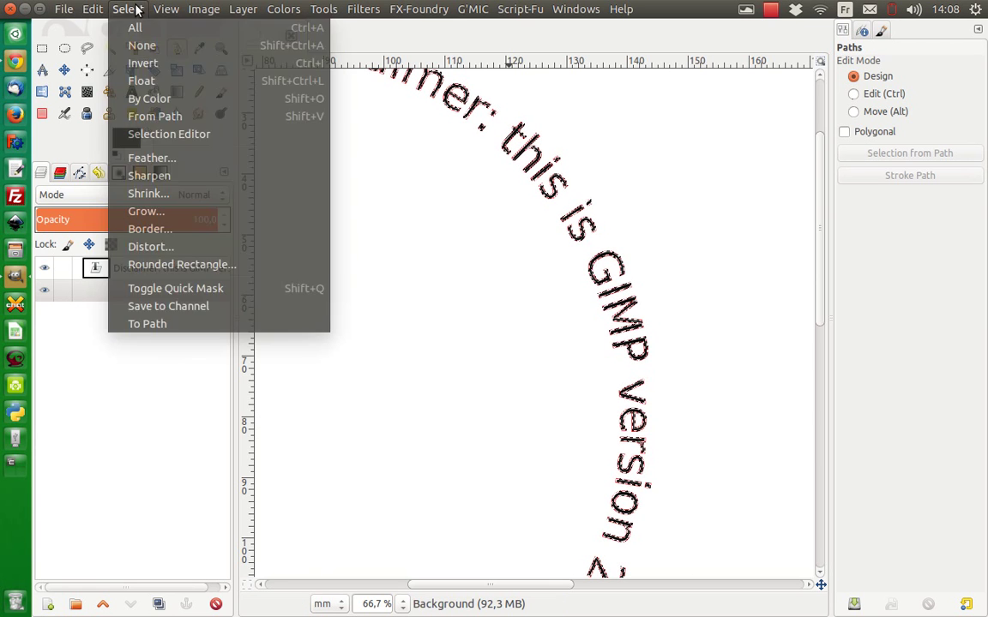
left_click(145, 34)
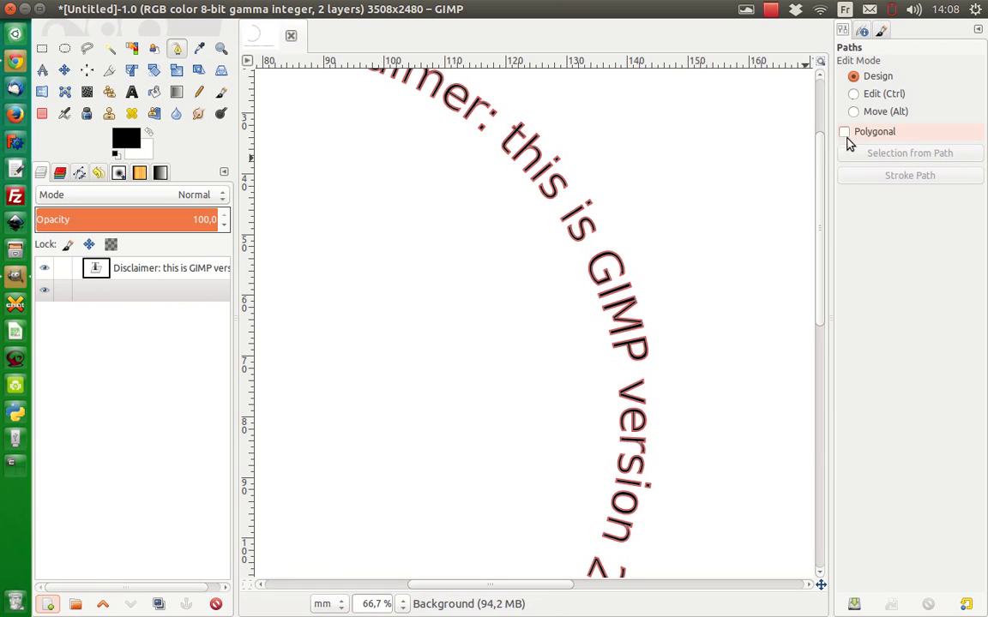
- Place a few anchors of a new curved path on the canvas
left_click(797, 138)
left_click(773, 179)
left_click_drag(774, 180, 731, 144)
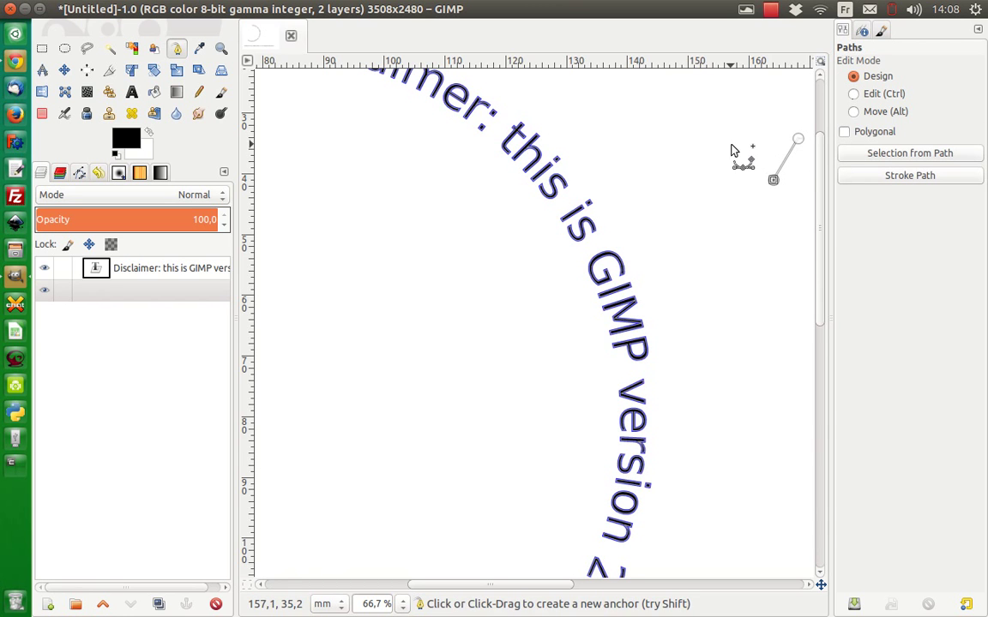
left_click(797, 138)
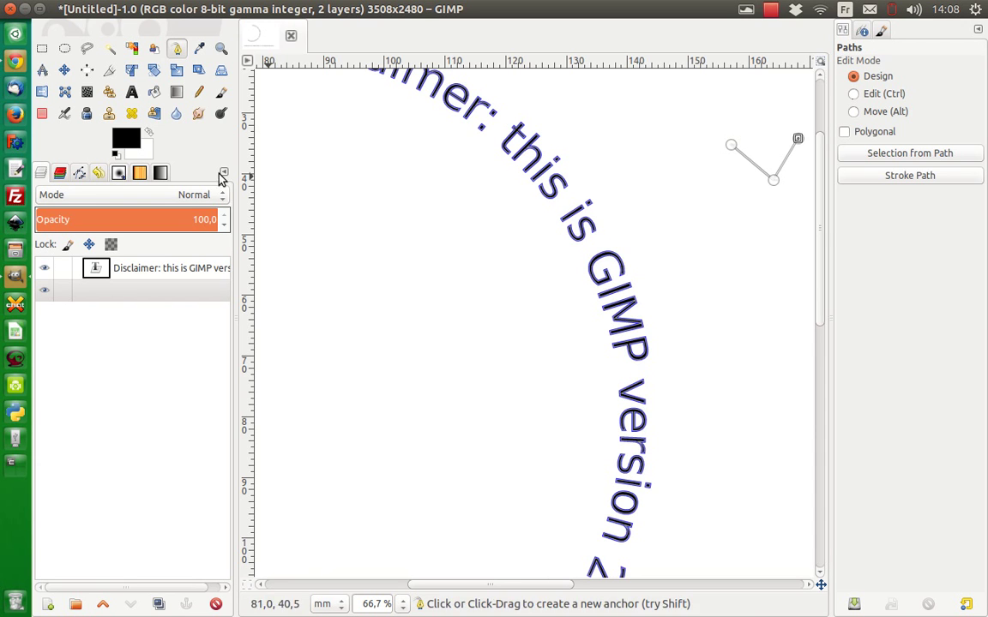
left_click(42, 49)
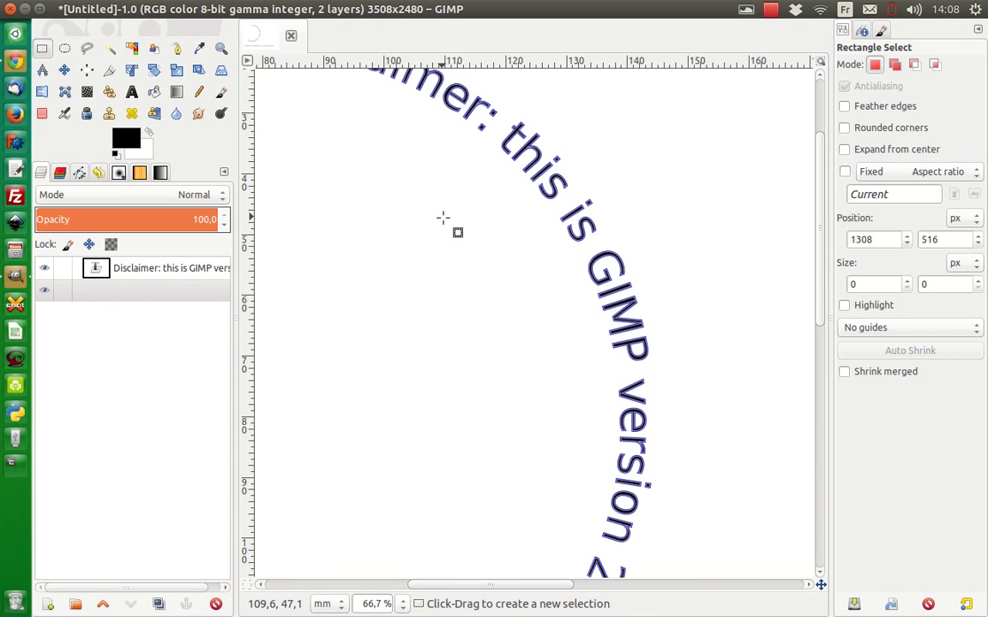
- Draw a 628 × 628 px circular selection right of the curved lettering
scroll(442, 217, "up", 1)
scroll(442, 218, "down", 1, "ctrl")
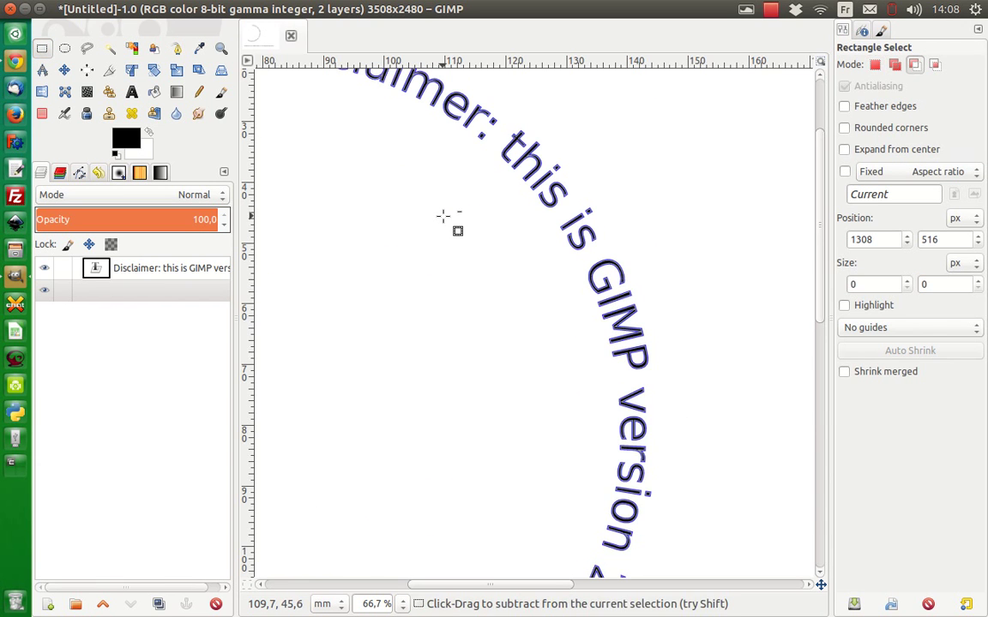
scroll(442, 218, "down", 2, "ctrl")
scroll(442, 218, "up", 2, "ctrl")
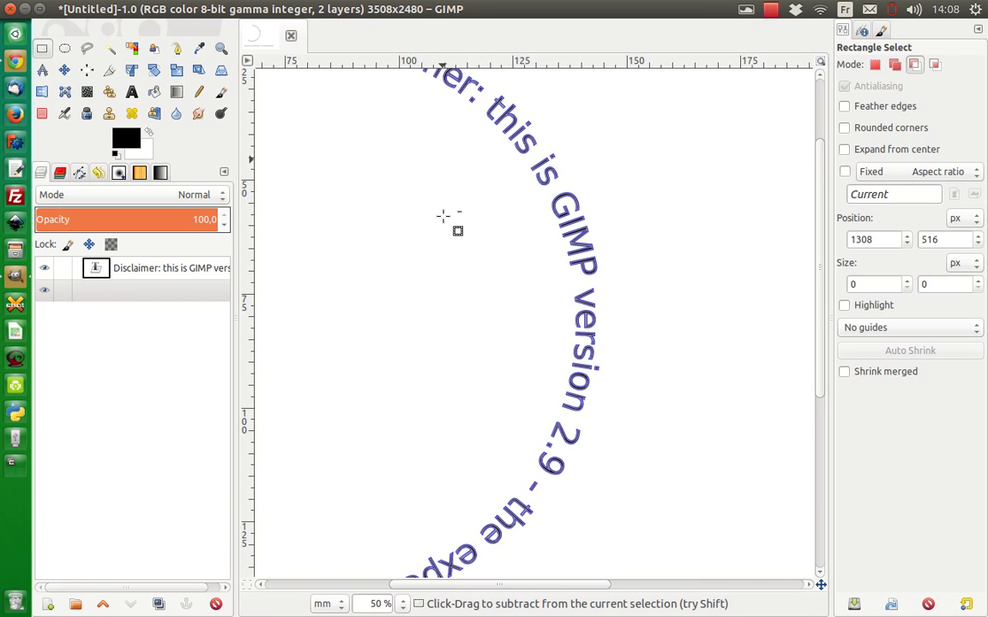
scroll(442, 218, "down", 2, "ctrl")
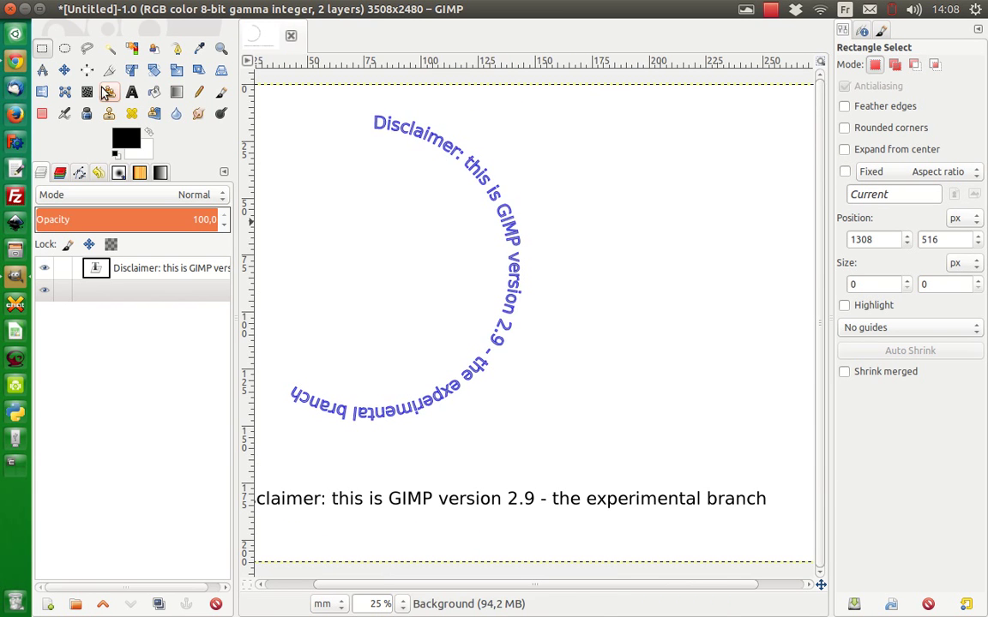
left_click(65, 49)
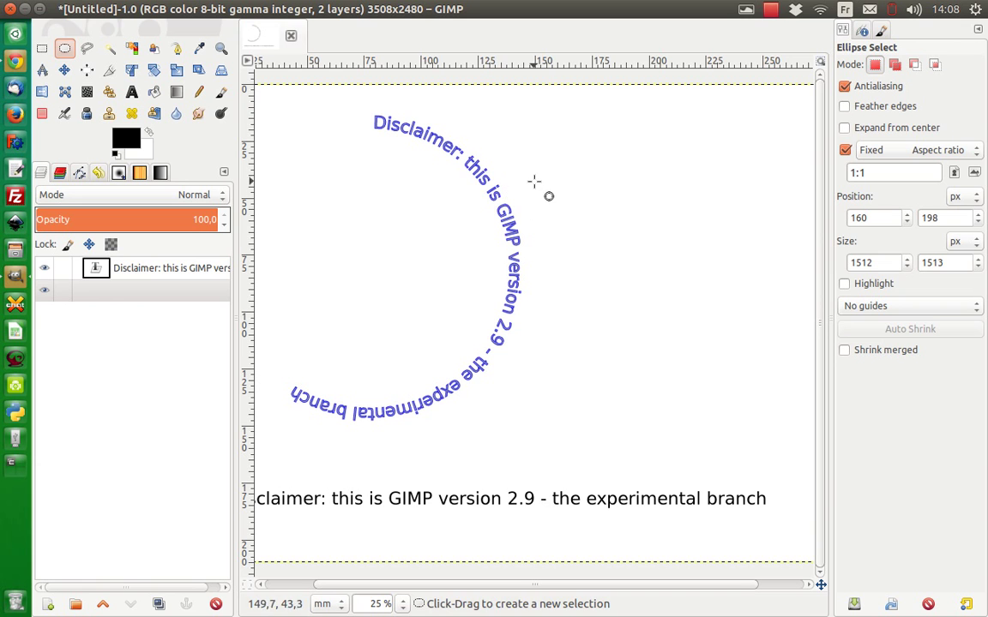
left_click_drag(534, 180, 656, 301)
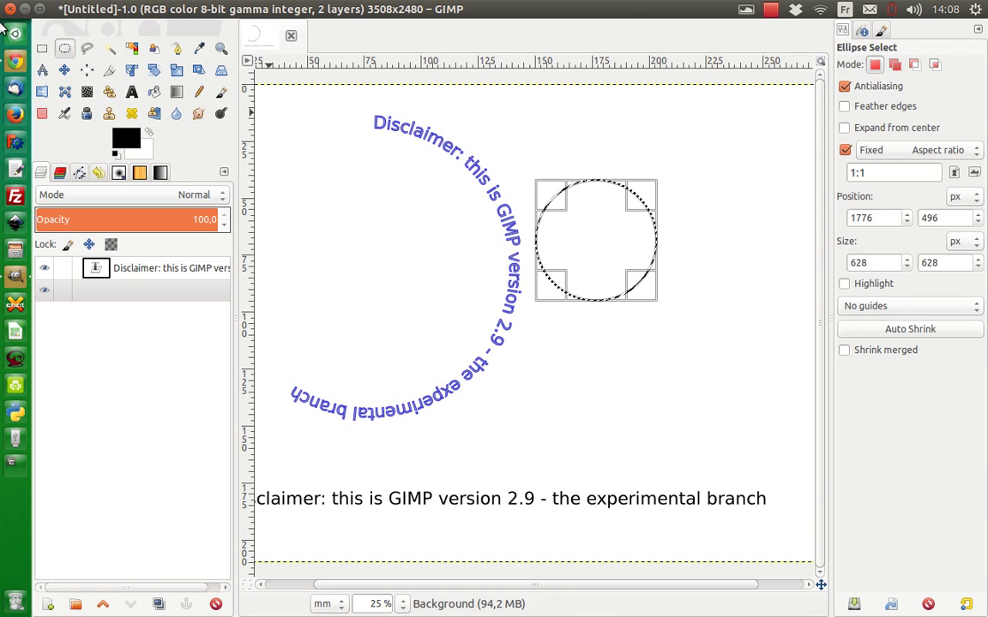
- Convert the small circle selection to a path and select the disclaimer text layer
left_click(127, 10)
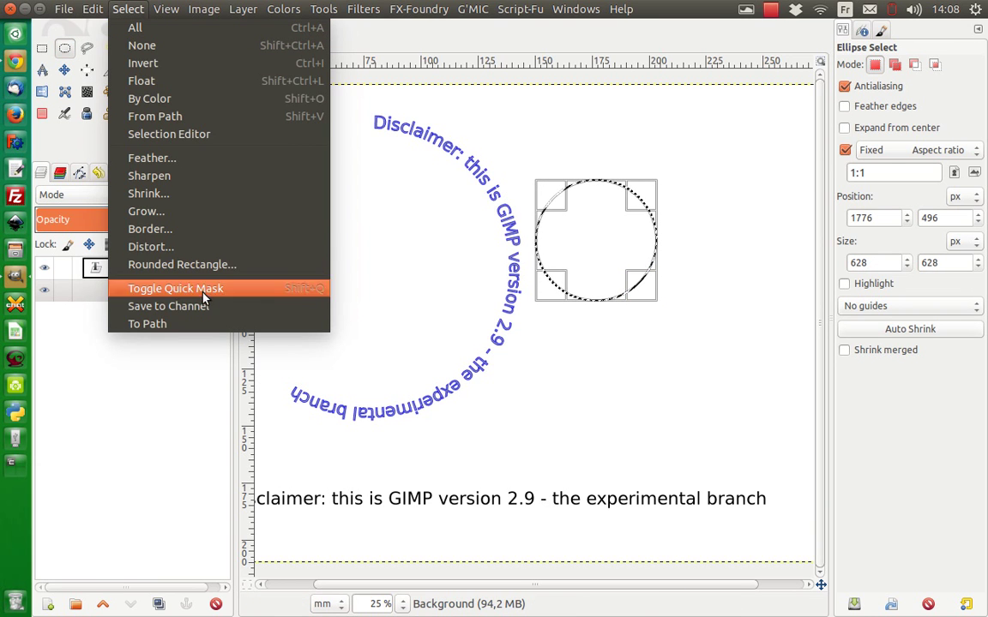
left_click(204, 323)
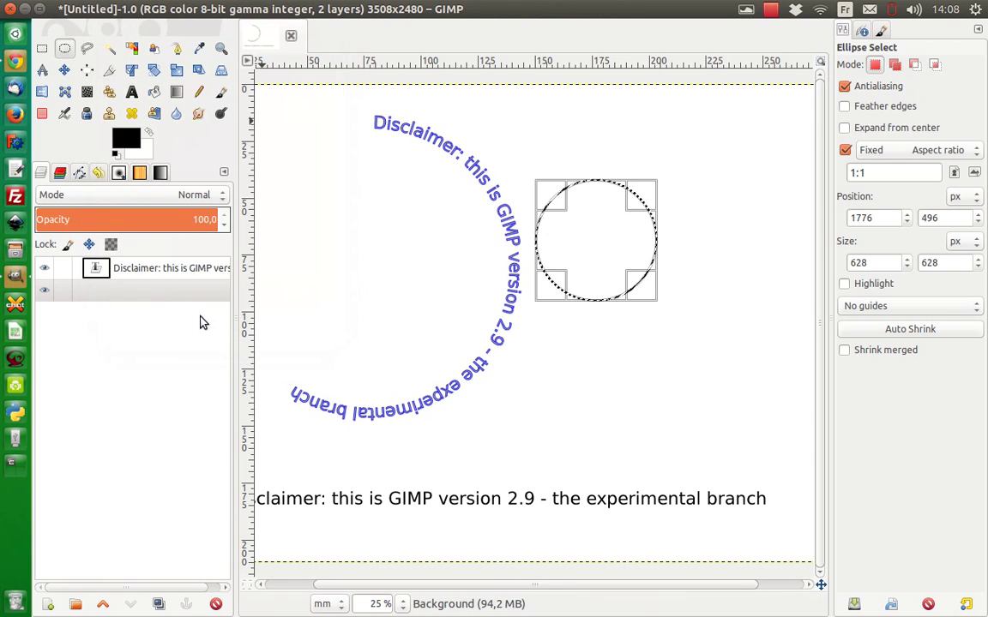
left_click(128, 268)
right_click(481, 508)
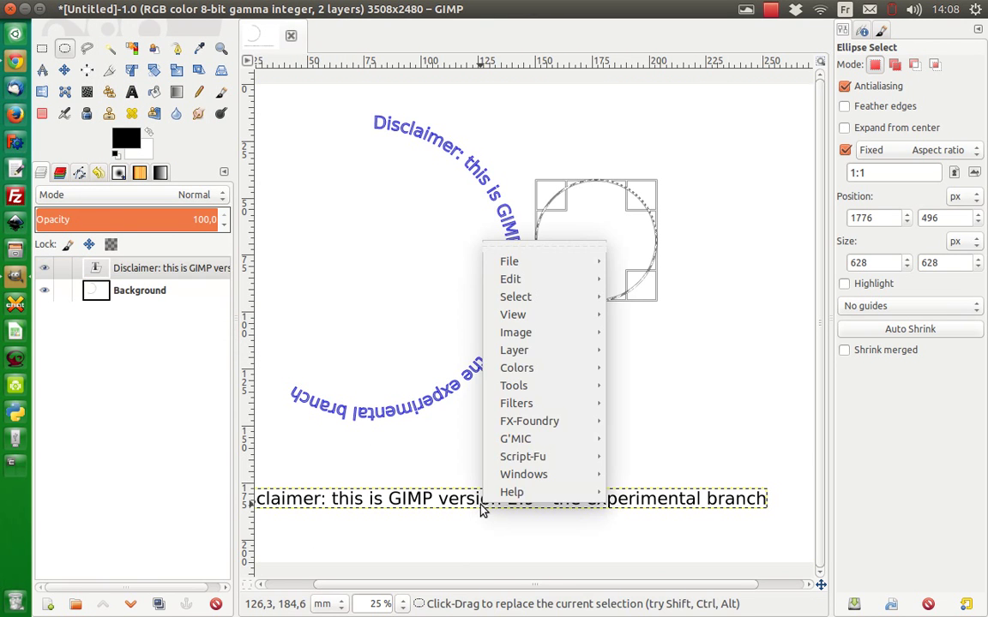
- Clear the circular selection and make the disclaimer text layer active
left_click(334, 498)
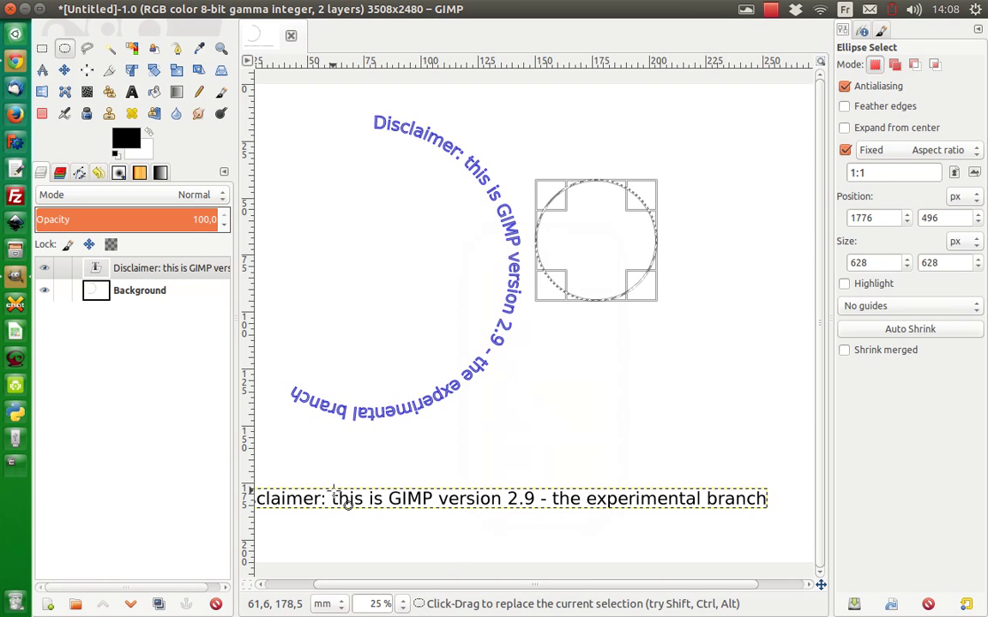
left_click(340, 503)
left_click(137, 267)
double_click(137, 268)
left_click(137, 267)
left_click(102, 271)
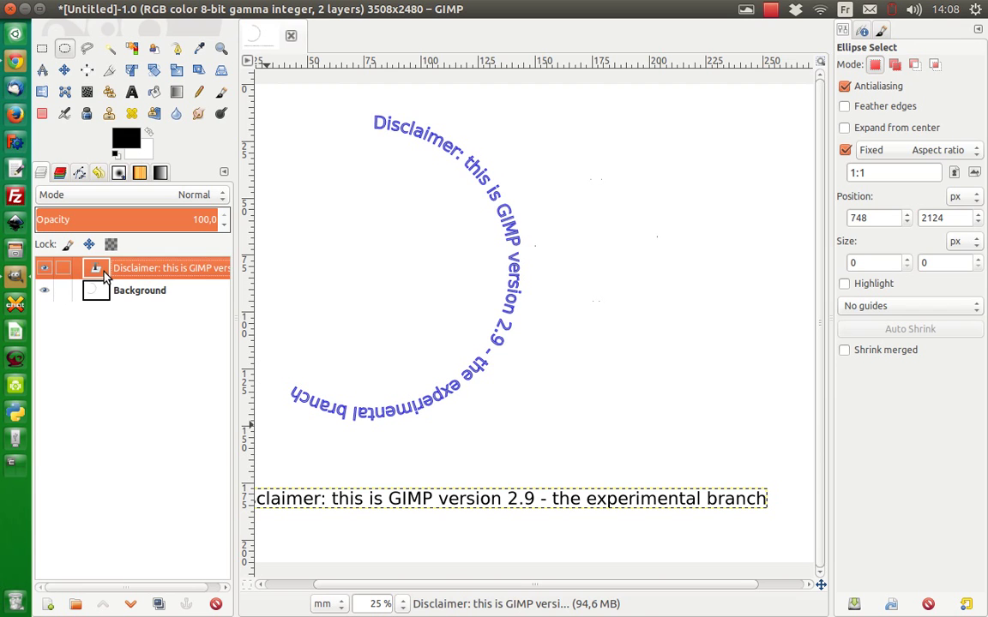
- Wrap the disclaimer text along the small circle path with Text along Path
left_click(131, 93)
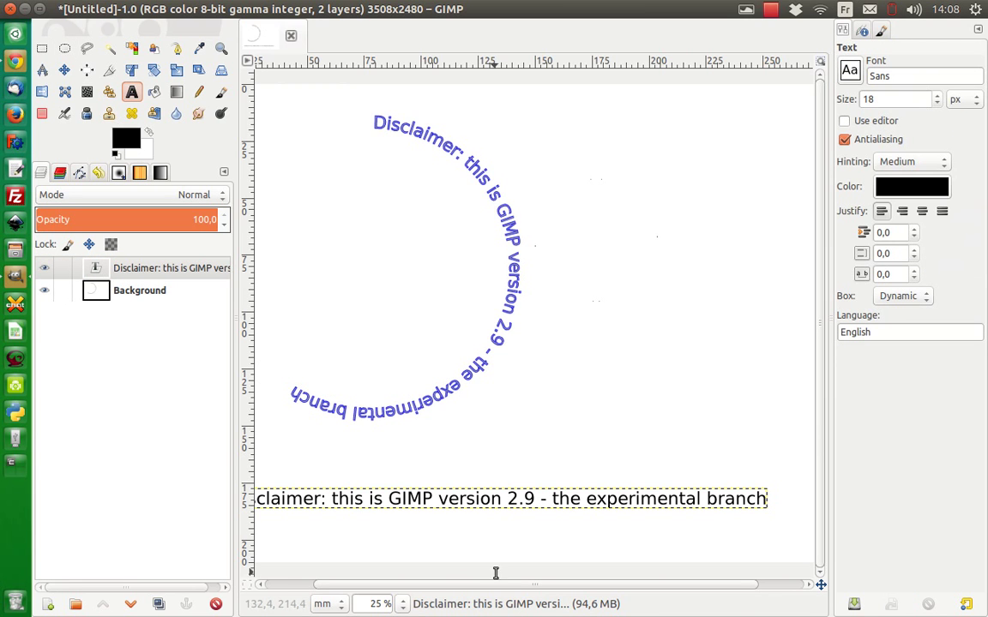
left_click(486, 502)
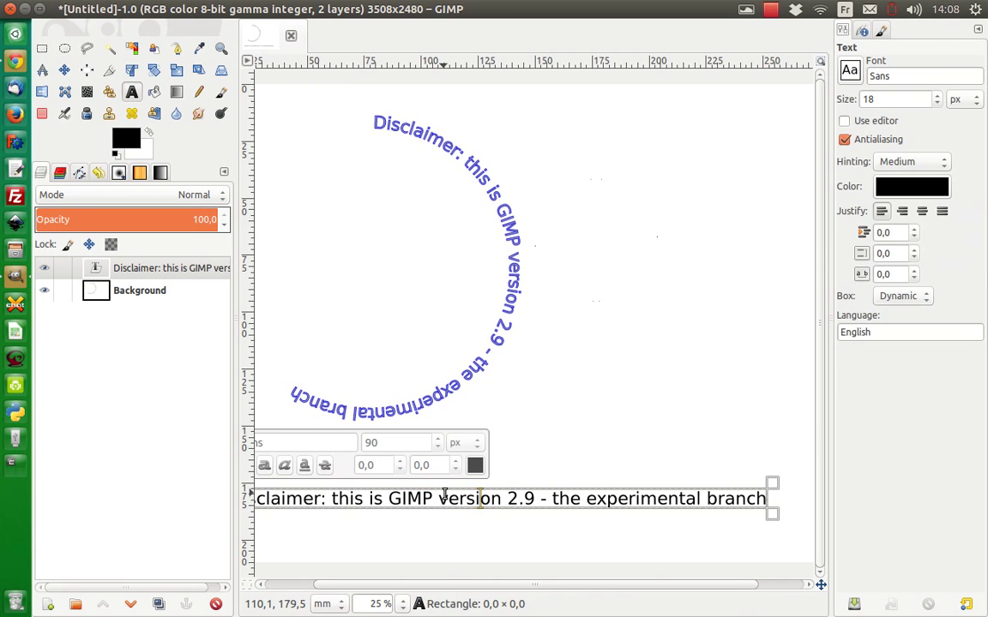
right_click(445, 499)
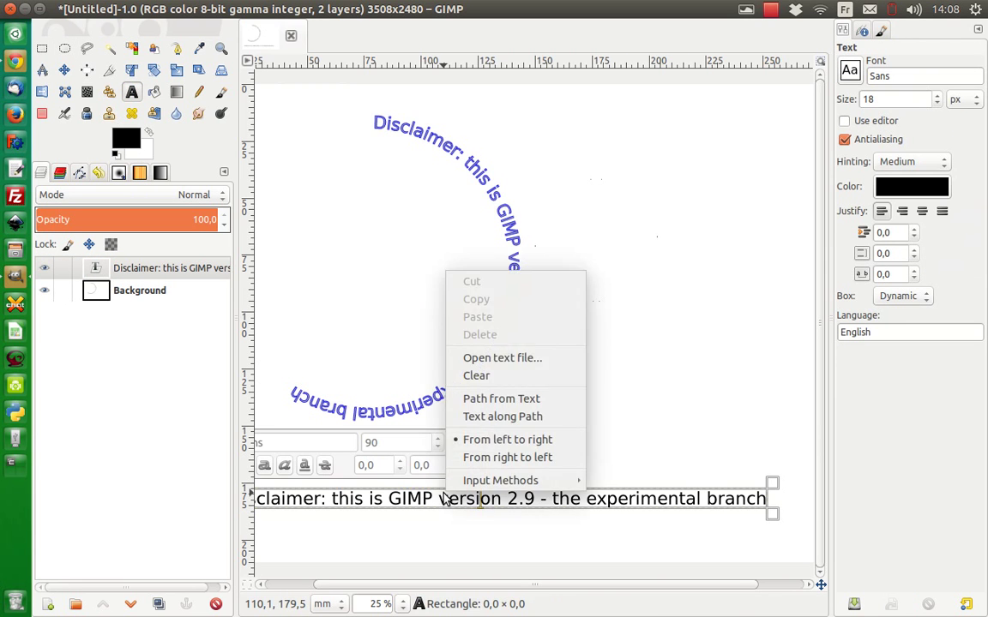
left_click(485, 417)
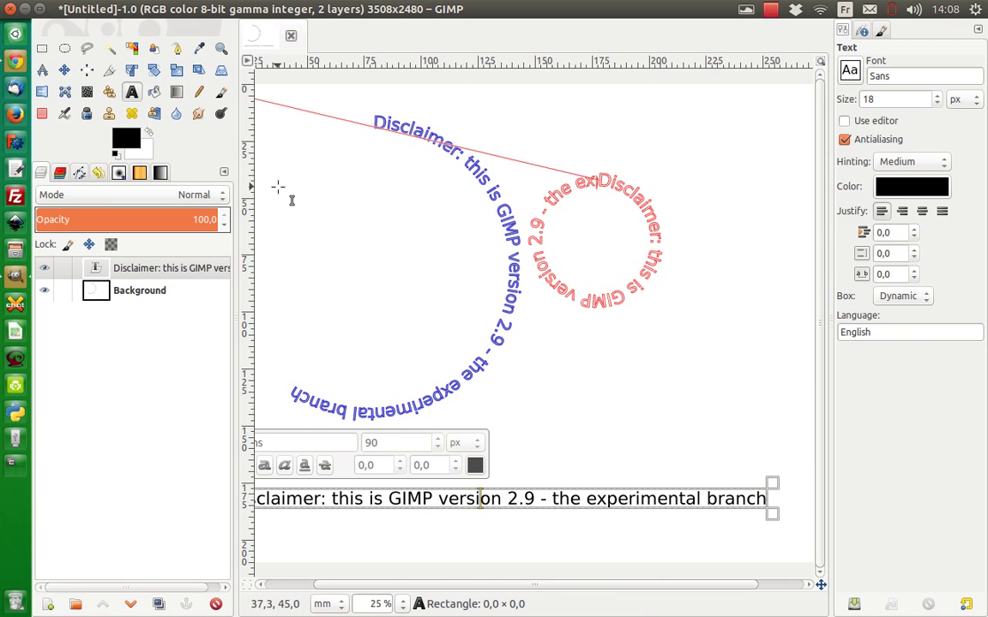
- Select the circular text outline and fill it with ff0000 red on the Background layer
left_click(127, 8)
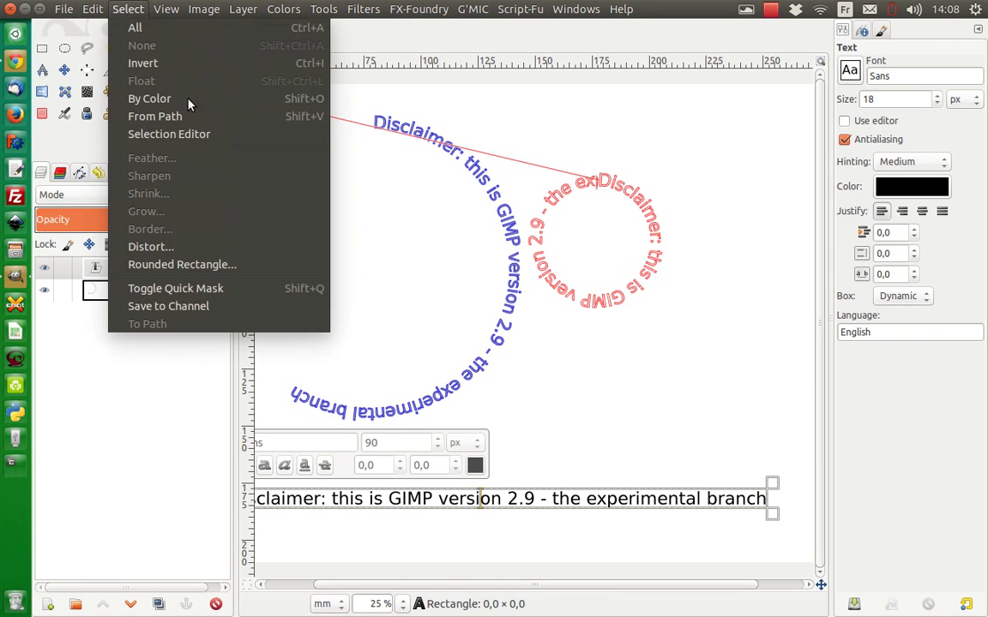
left_click(229, 117)
left_click(137, 144)
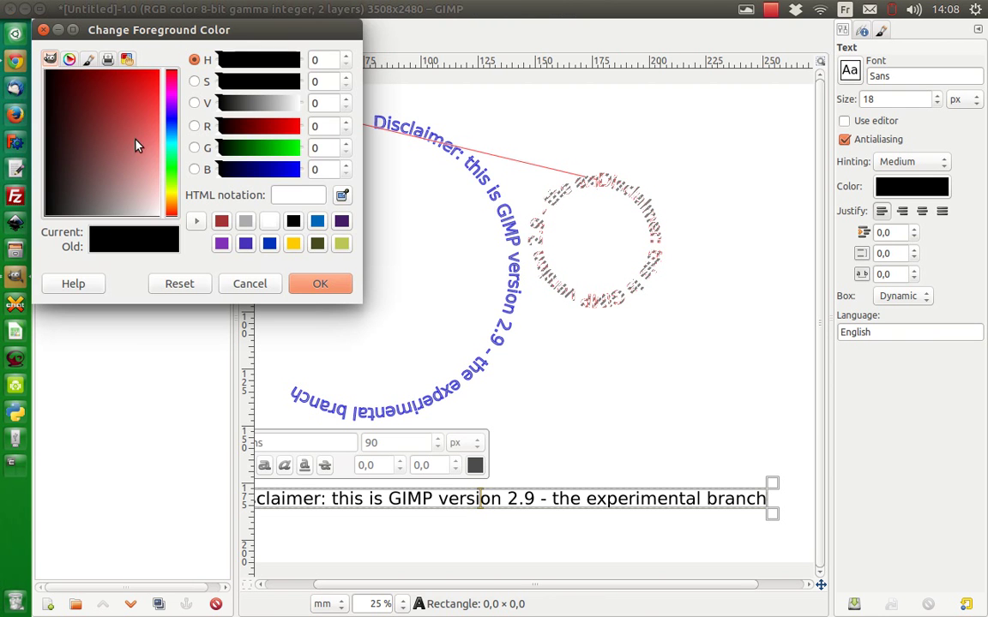
left_click_drag(147, 122, 160, 70)
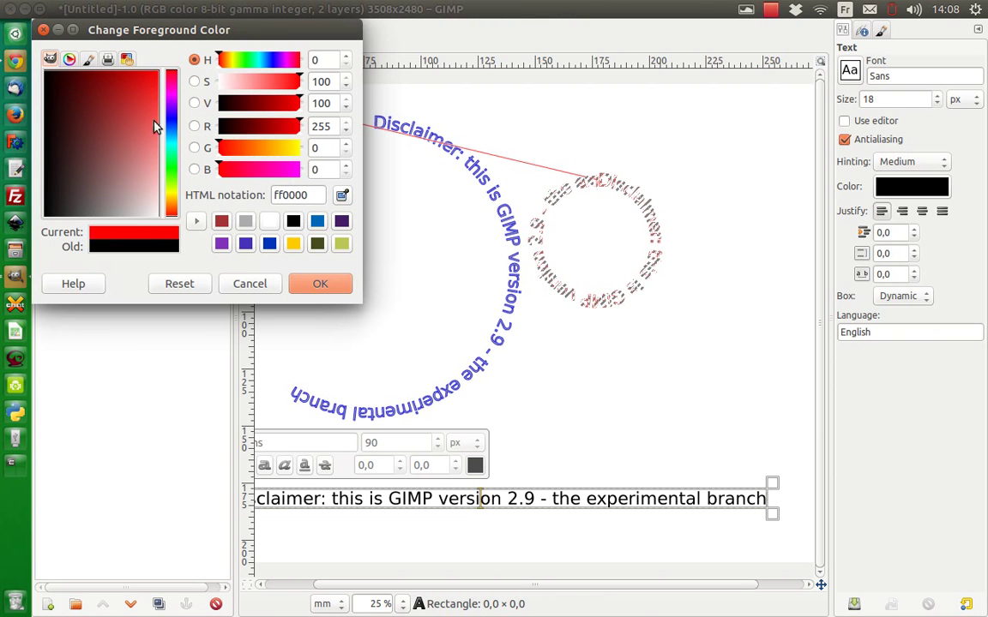
left_click(330, 283)
left_click(150, 290)
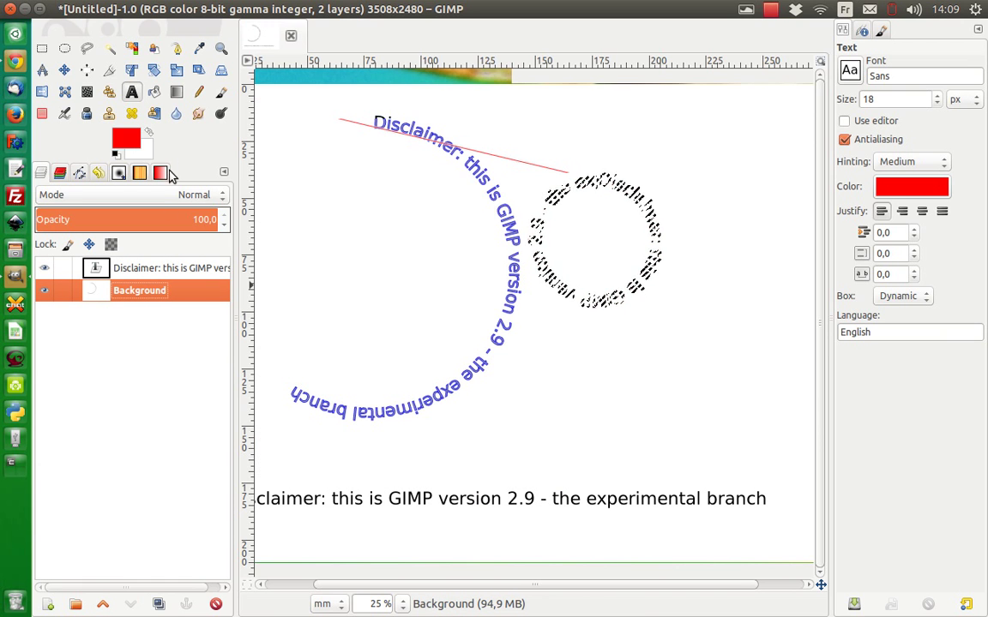
left_click_drag(129, 140, 566, 186)
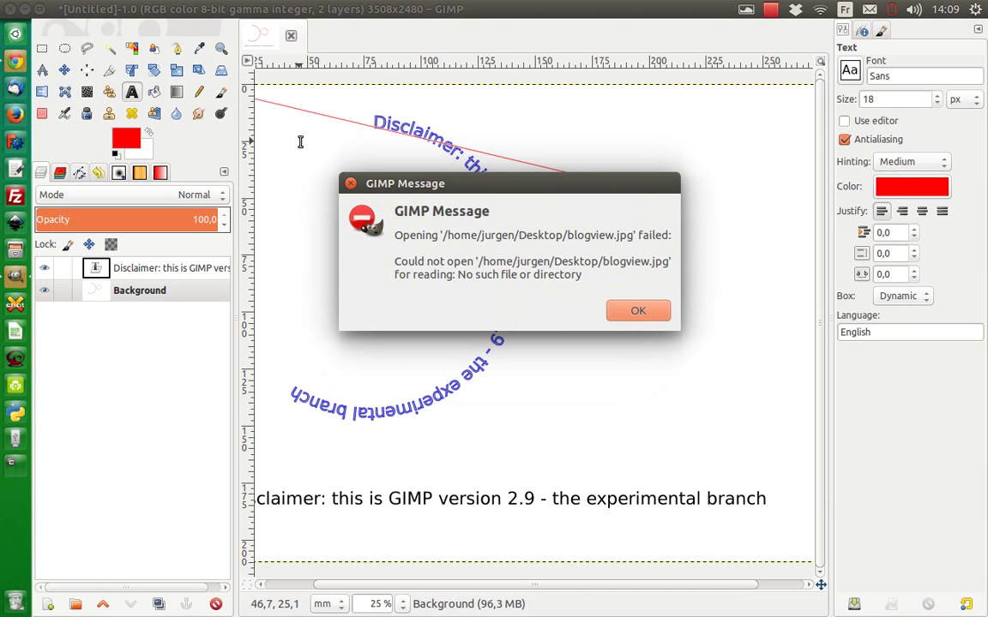
left_click(665, 319)
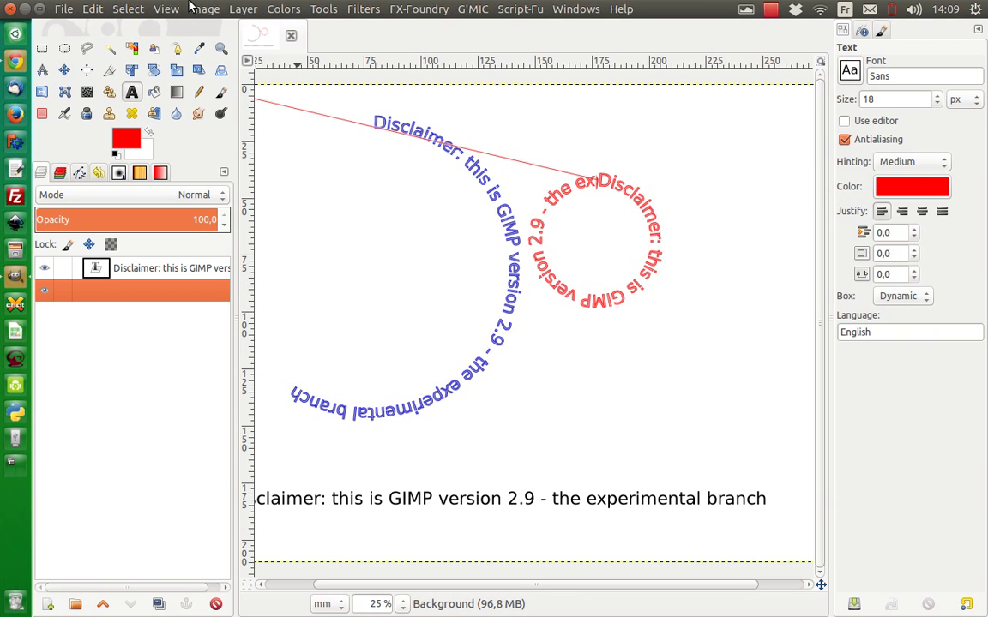
- Toggle the Background layer's visibility off and on, then hide the straight text layer
left_click(166, 9)
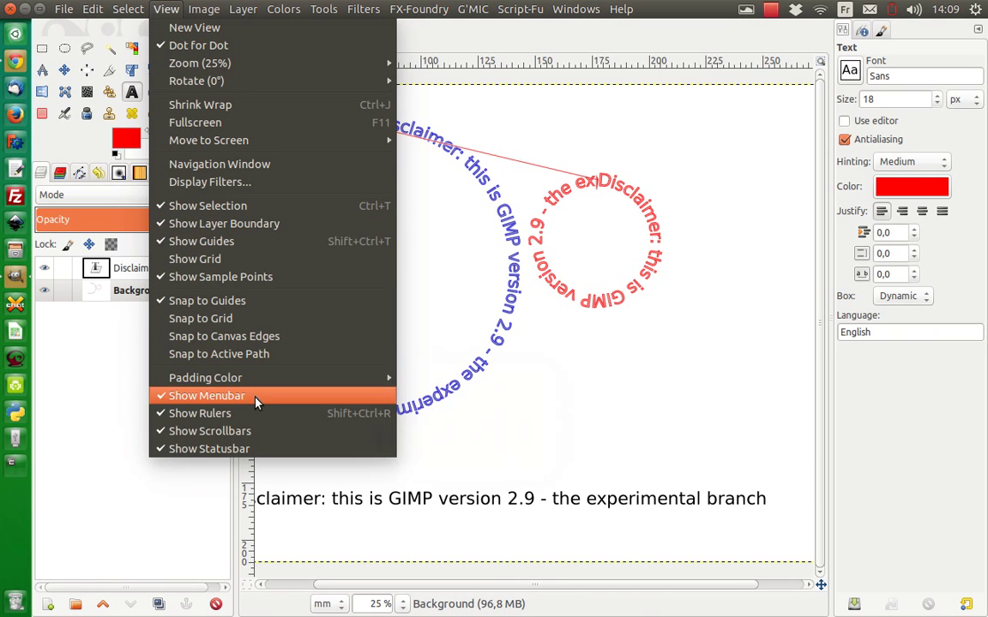
left_click(600, 369)
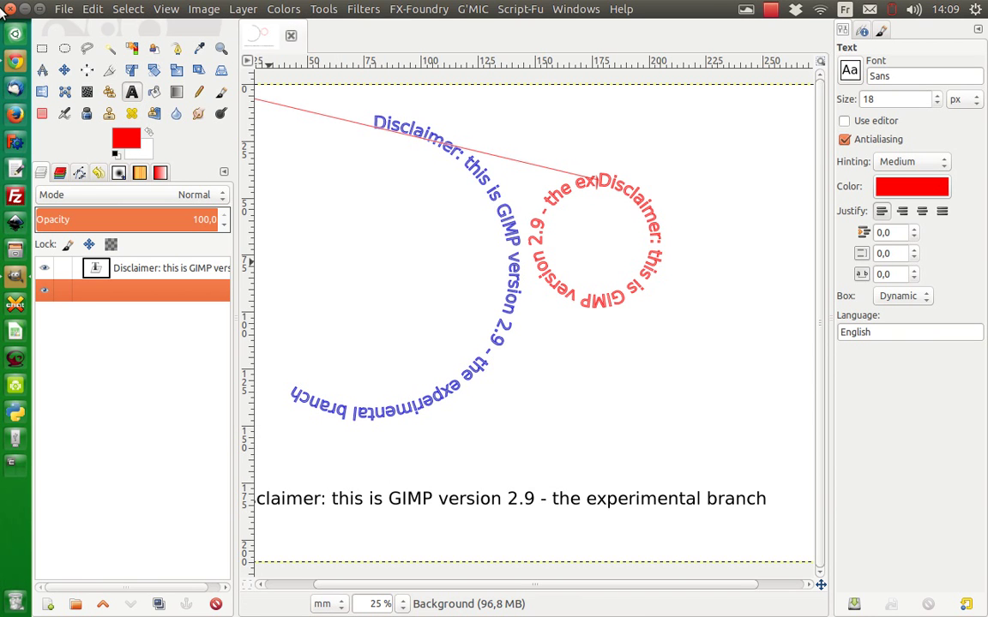
left_click(62, 9)
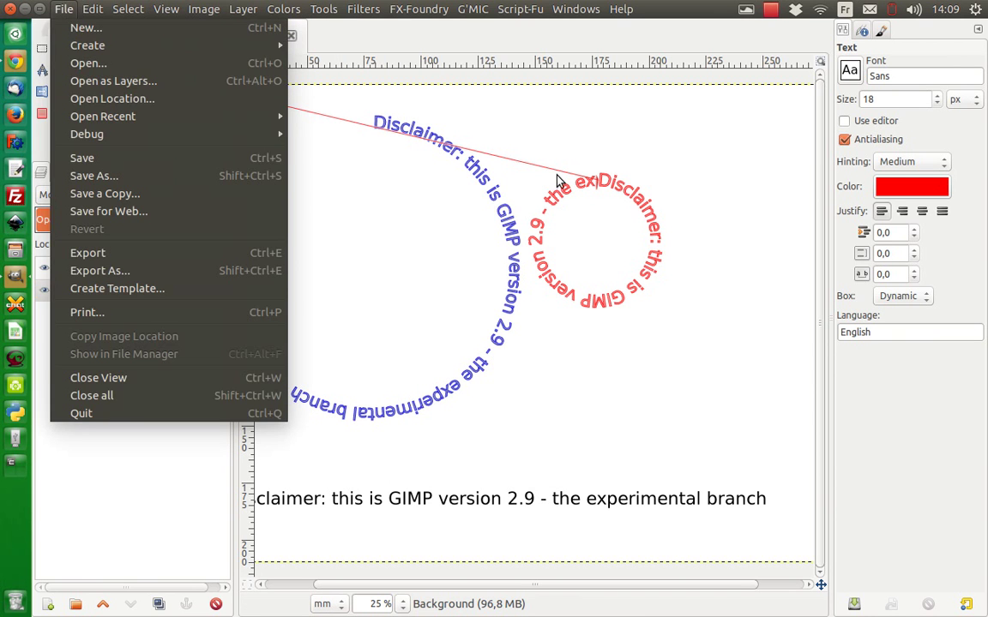
left_click(560, 177)
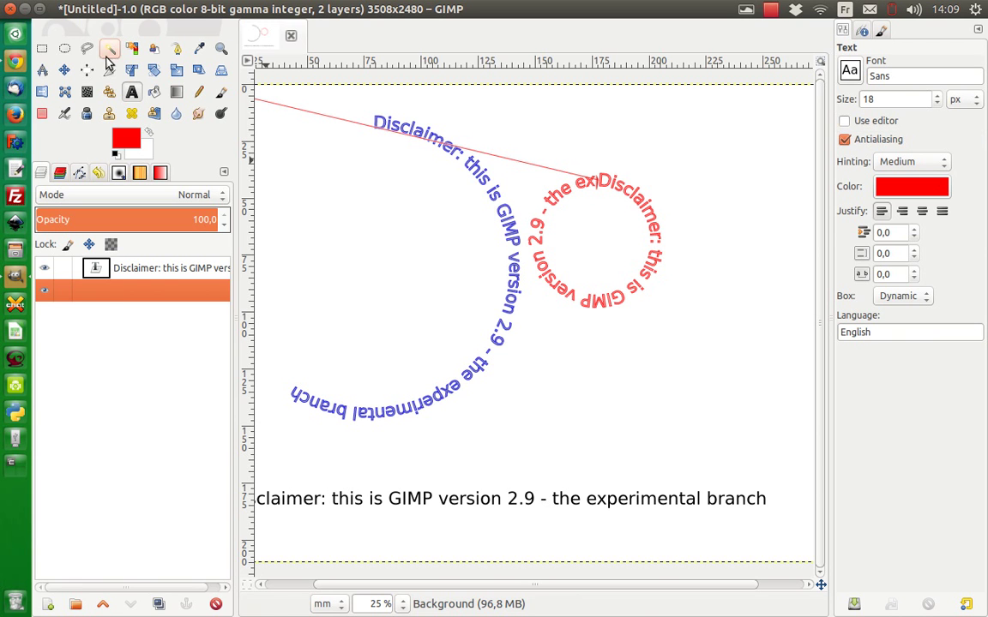
left_click(43, 291)
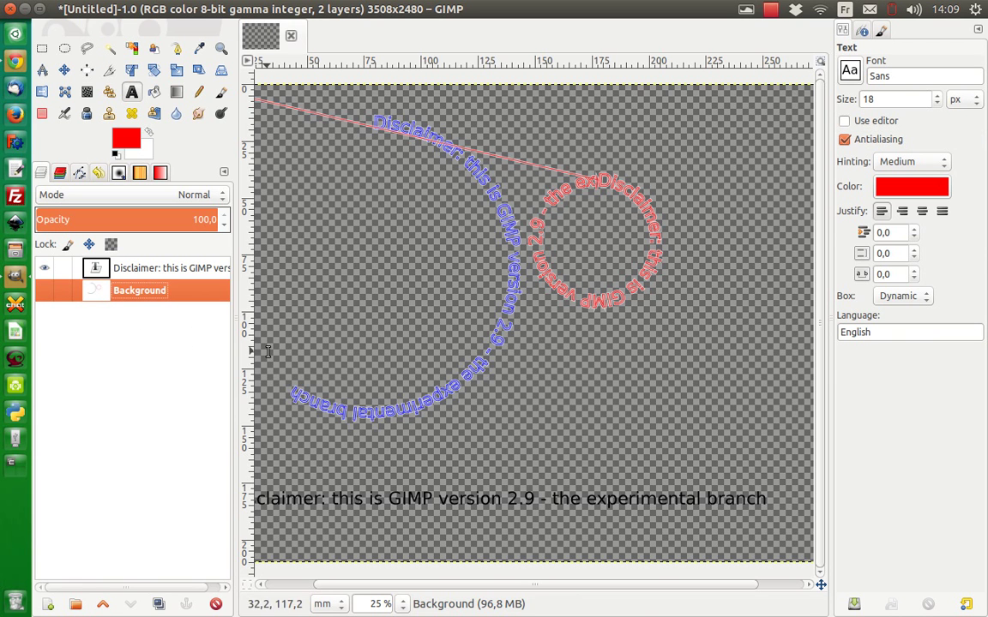
left_click(44, 290)
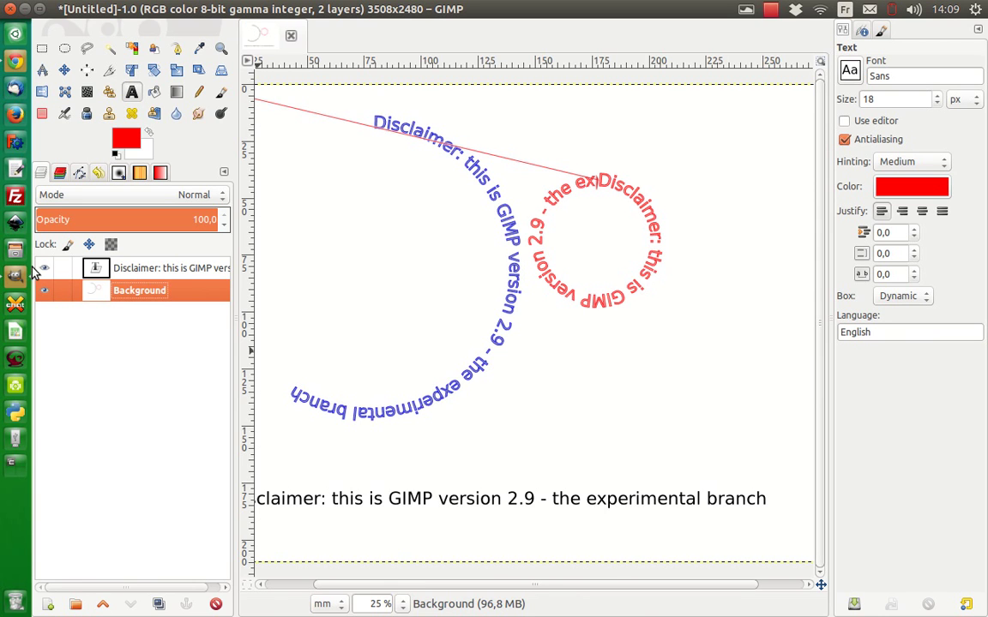
left_click(44, 268)
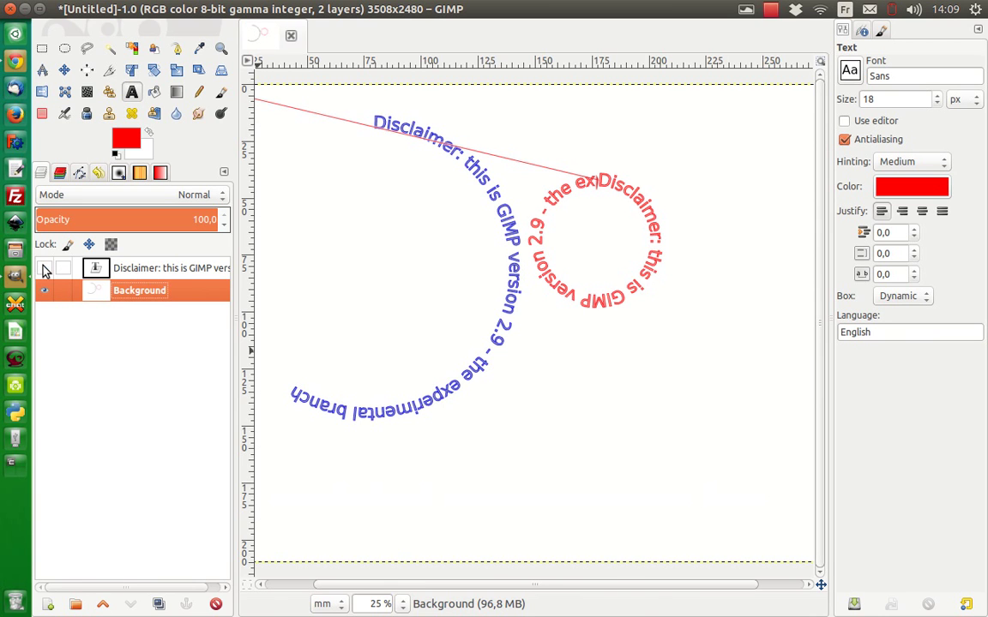
left_click(623, 179)
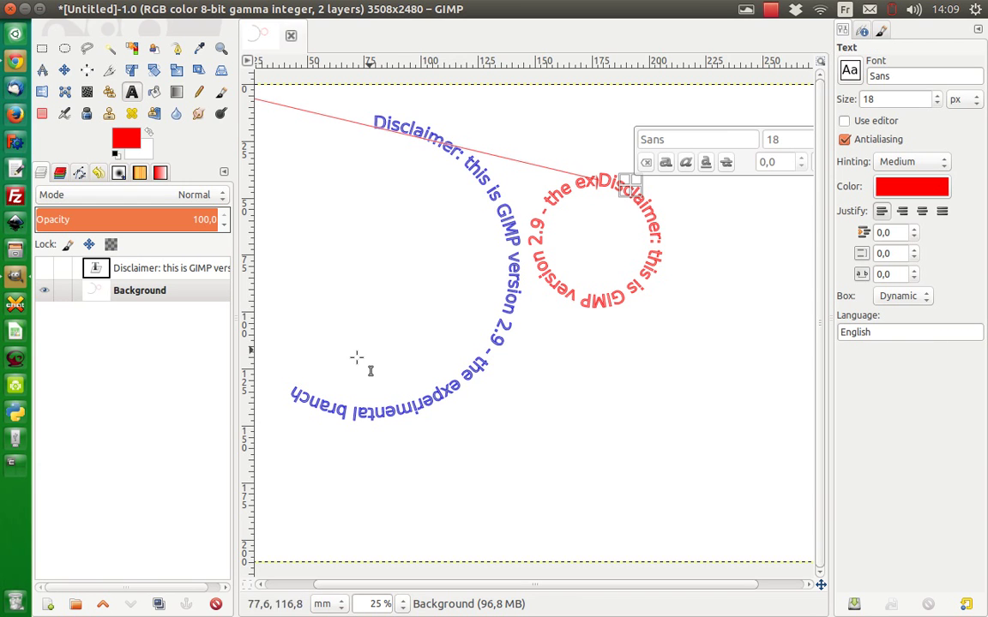
- Drag the Background layer down and slightly right with the Move tool
left_click(66, 70)
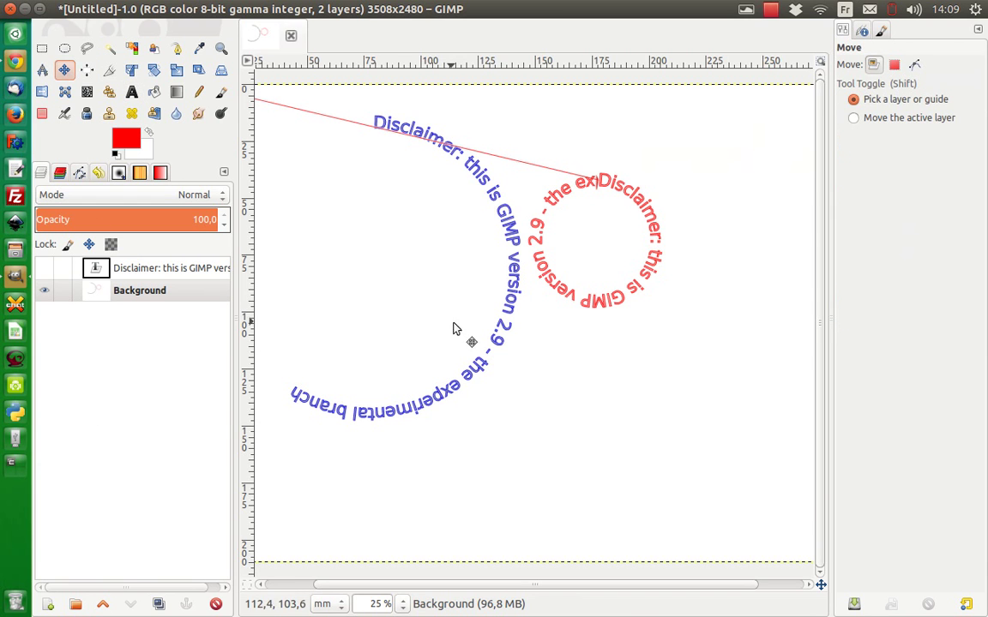
left_click_drag(491, 341, 587, 472)
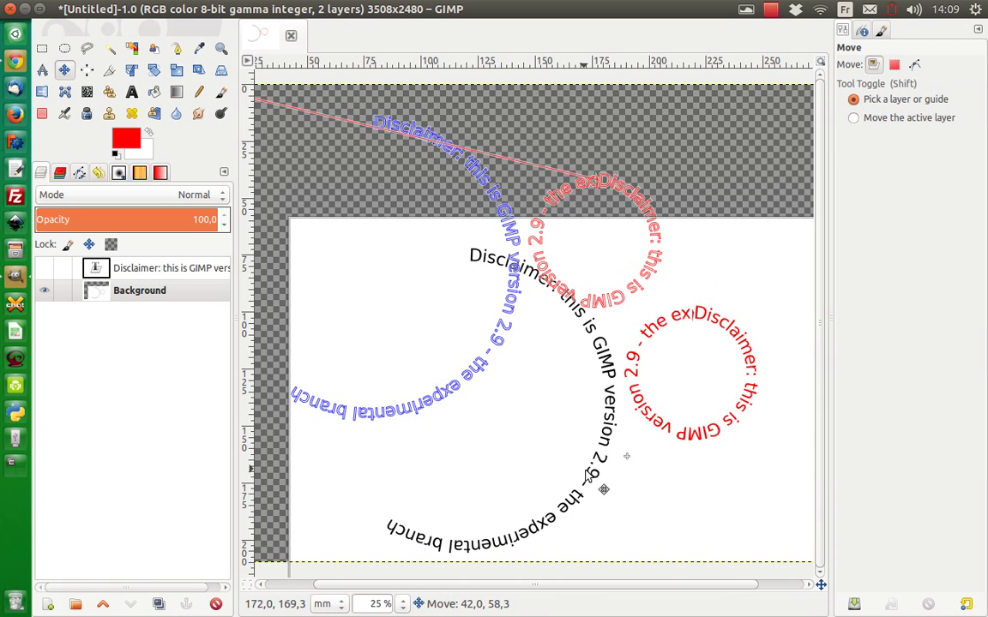
mouse_move(586, 474)
left_mouse_down()
mouse_move(541, 437)
mouse_move(521, 347)
mouse_move(529, 339)
mouse_move(549, 346)
mouse_move(558, 377)
mouse_move(559, 445)
left_mouse_up()
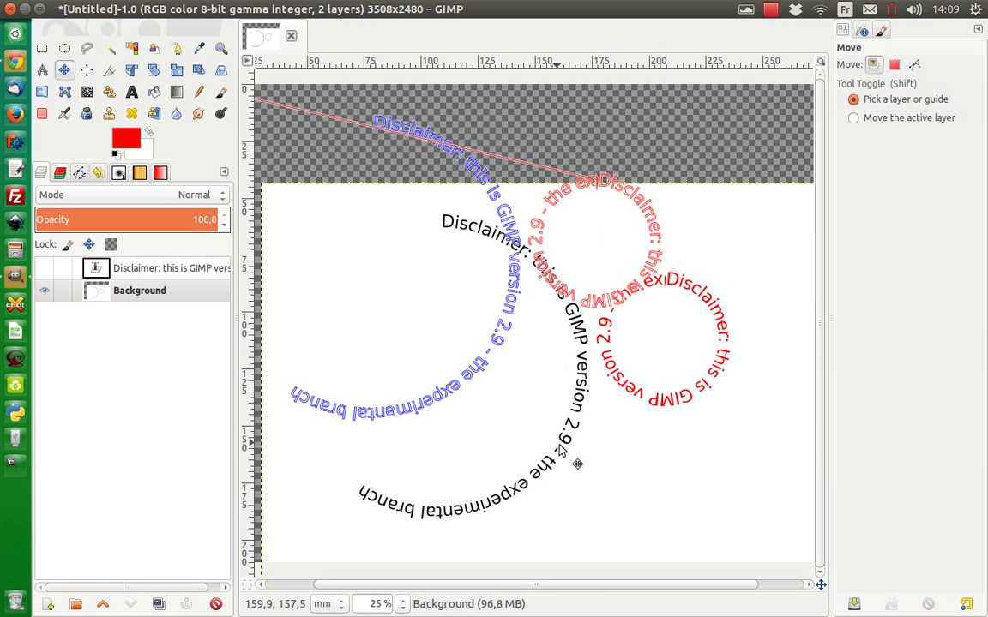